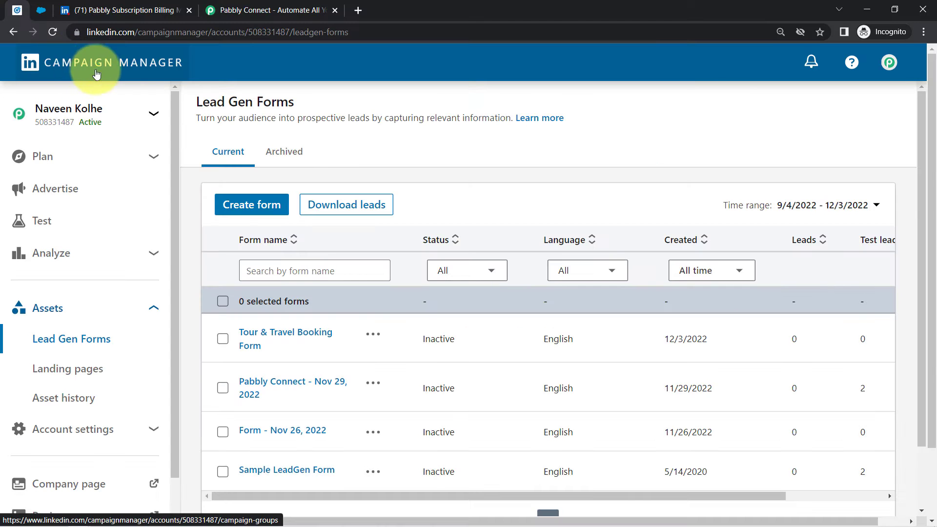
# Look over the Lead Gen Forms page in LinkedIn Campaign Manager and the Contacts home page in Salesforce
pyautogui.click(50, 16)
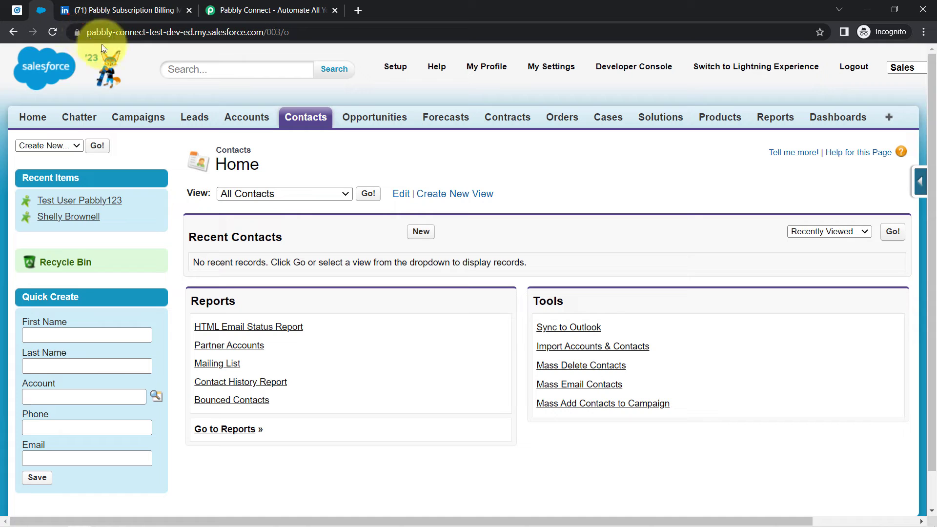
pyautogui.click(23, 19)
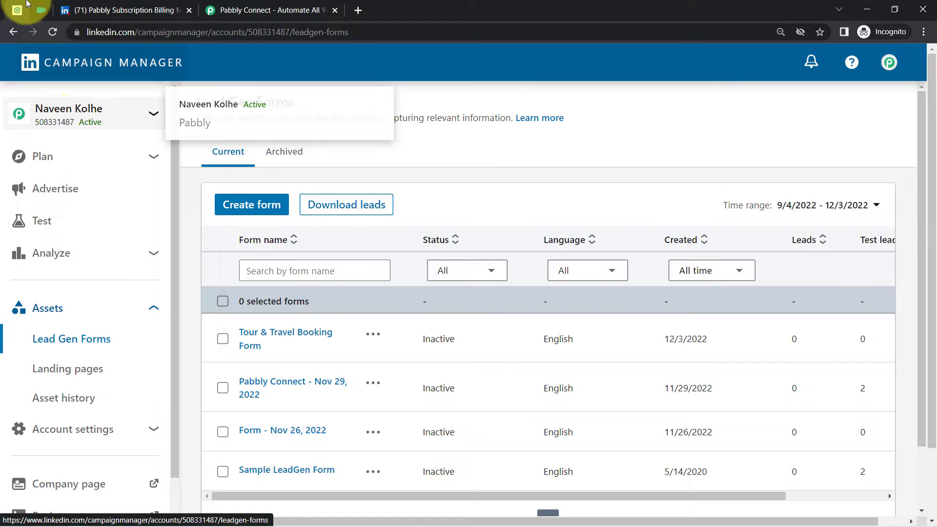
pyautogui.click(41, 10)
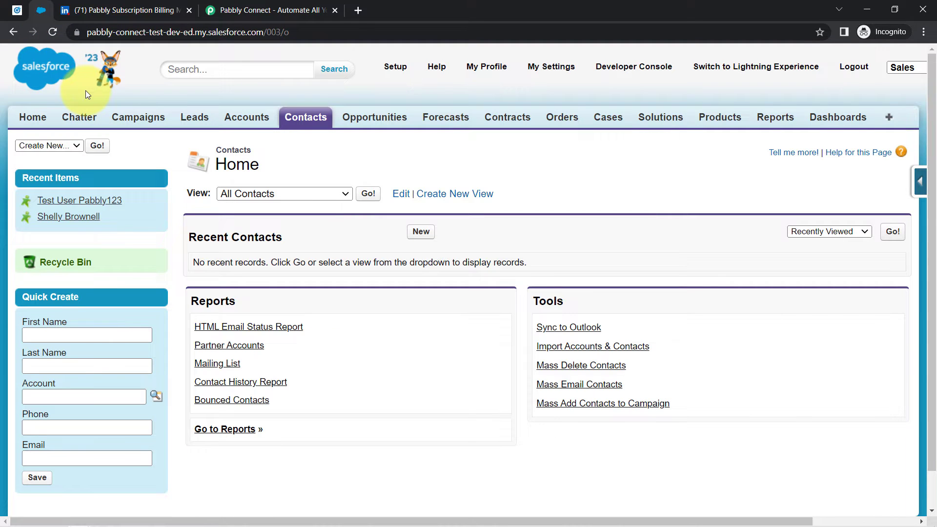
pyautogui.click(17, 11)
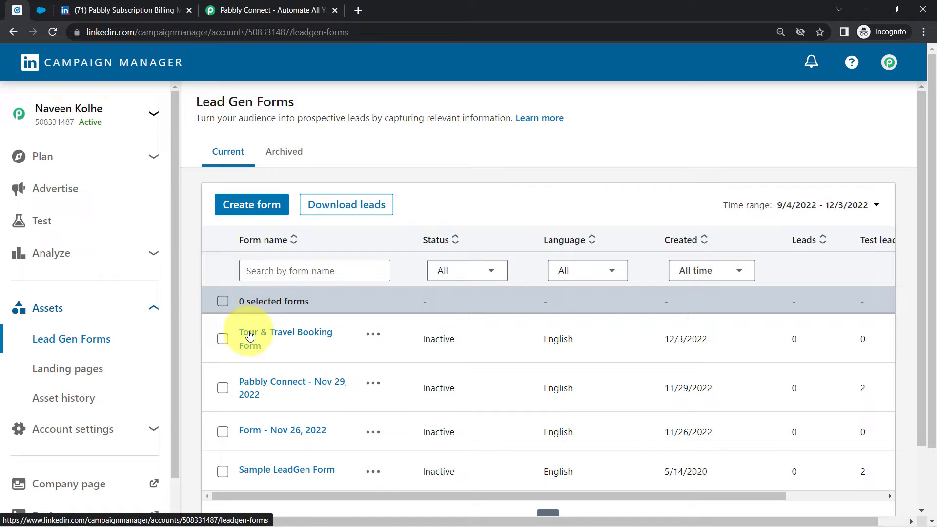
# Go through the account's campaign groups, campaigns and ads, and open the "Book your Travelling package with us & Get 20% OFF" ad to read its text
pyautogui.click(59, 191)
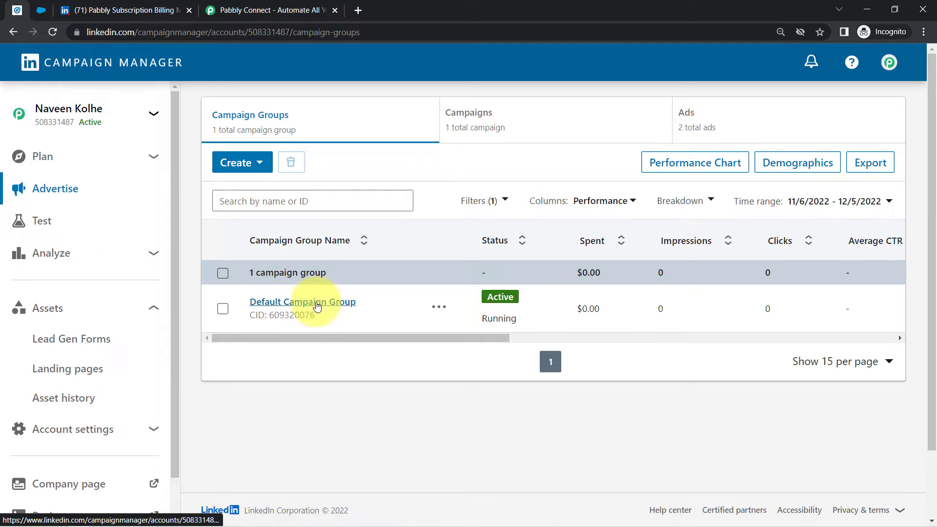
pyautogui.click(496, 120)
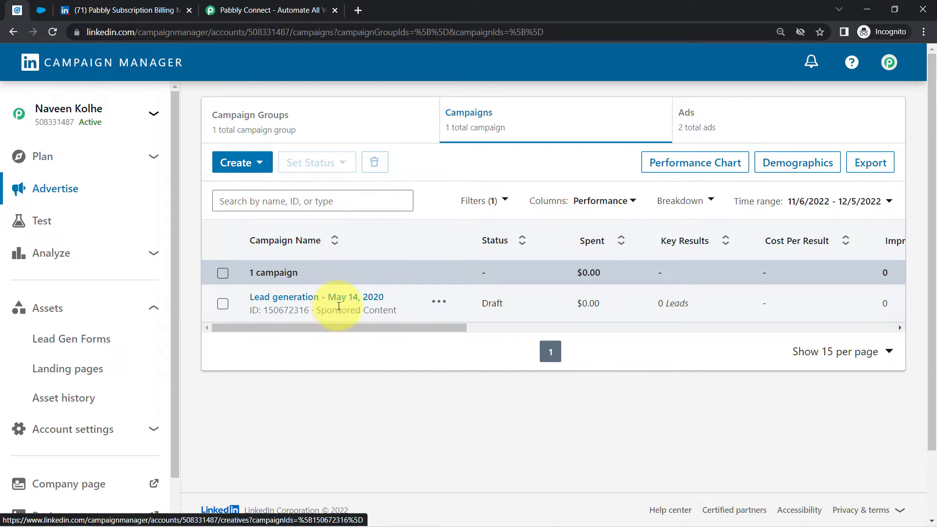
pyautogui.click(747, 119)
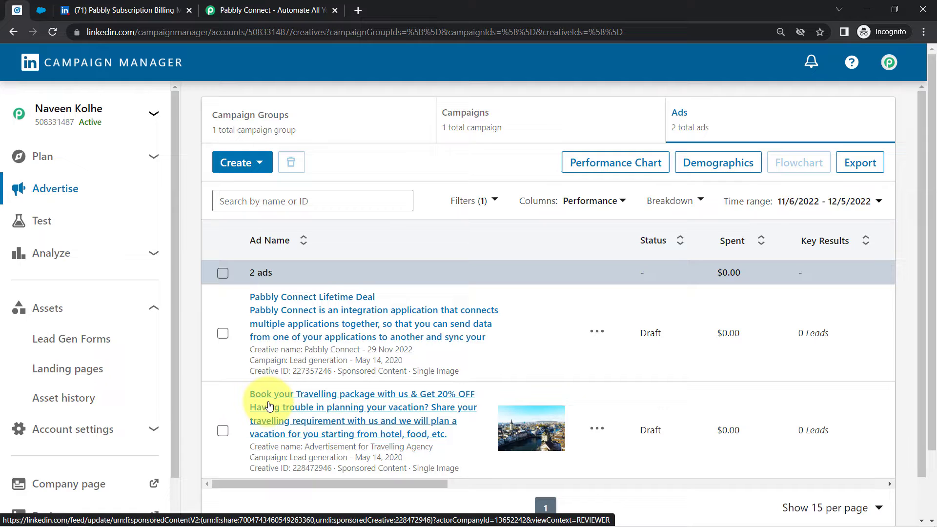
pyautogui.click(358, 398)
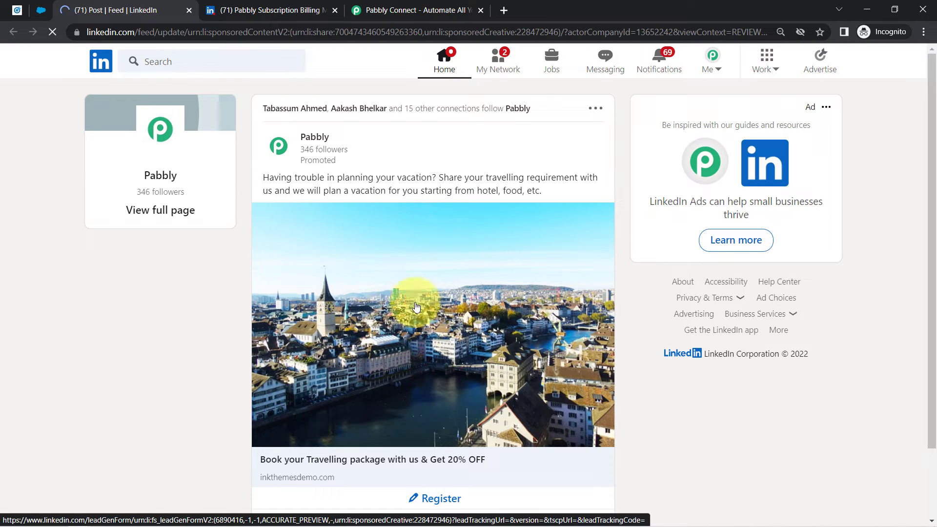
pyautogui.moveTo(293, 177); pyautogui.dragTo(483, 178)
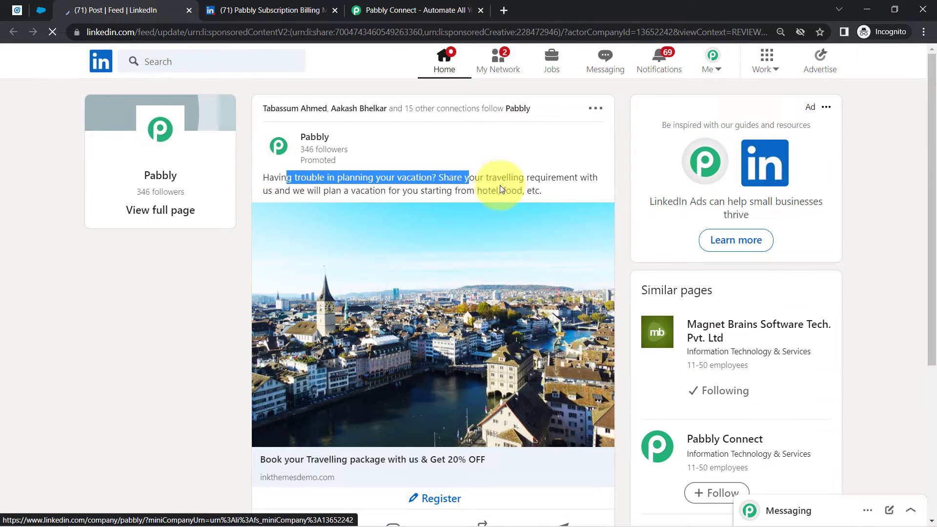
pyautogui.click(488, 184)
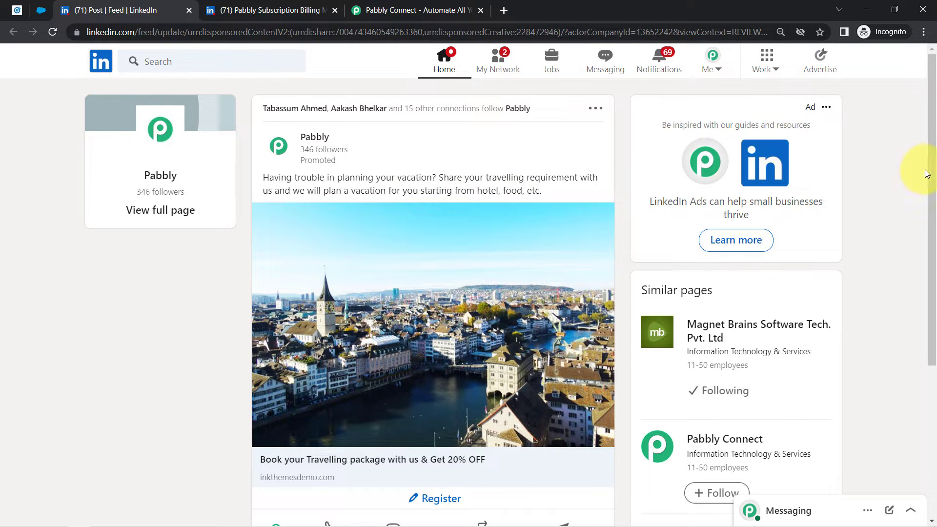
# Open the travel ad's registration form, clear the email address field, review the form's headline and close the form
pyautogui.scroll(-2, 932, 181)
pyautogui.moveTo(933, 180); pyautogui.dragTo(930, 226)
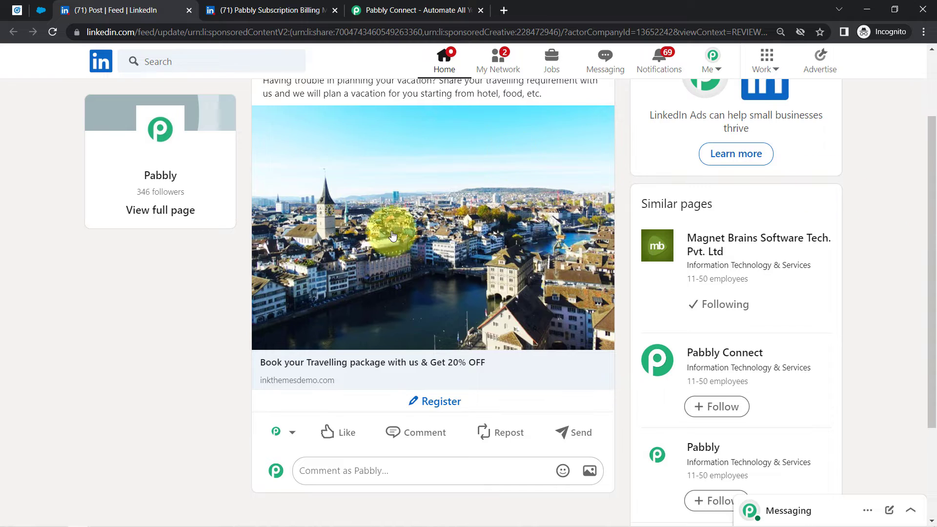
pyautogui.click(433, 402)
pyautogui.tripleClick(410, 330)
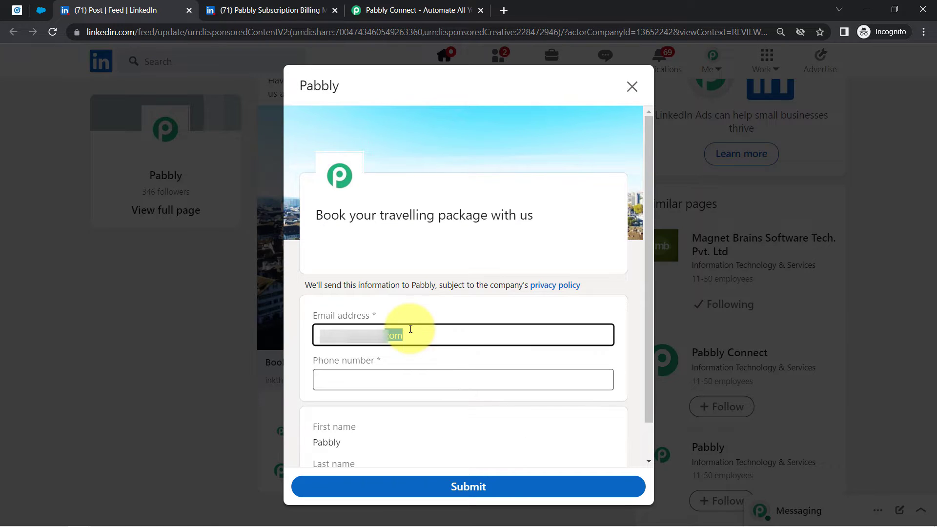
pyautogui.press('BackSpace')
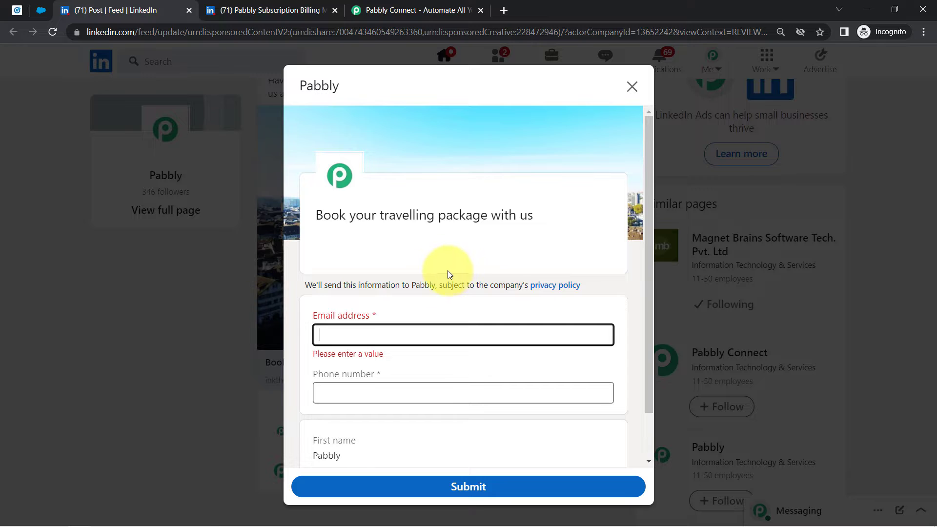
pyautogui.moveTo(348, 215); pyautogui.dragTo(532, 221)
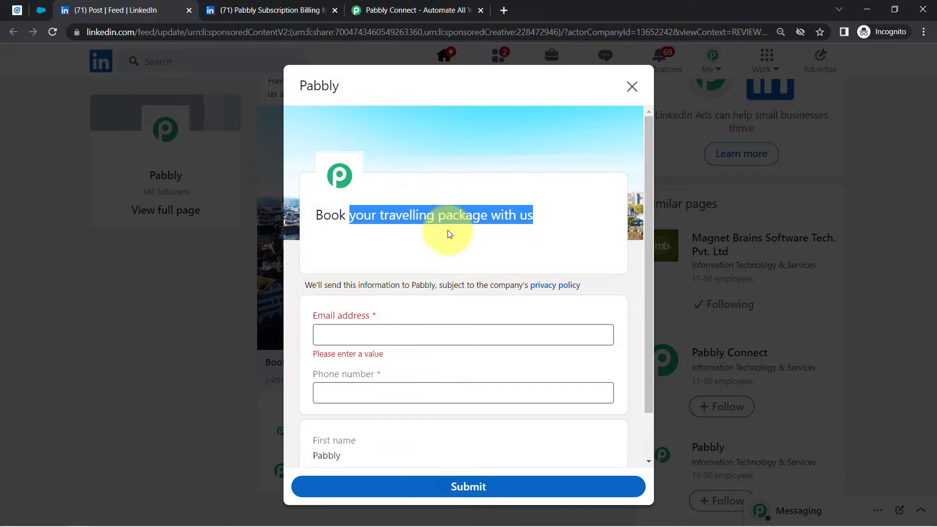
pyautogui.tripleClick(398, 217)
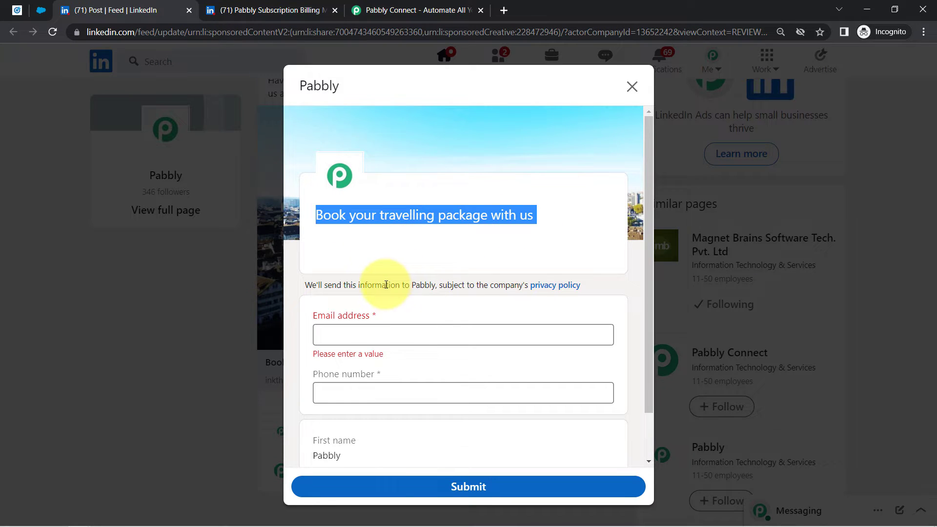
pyautogui.click(362, 227)
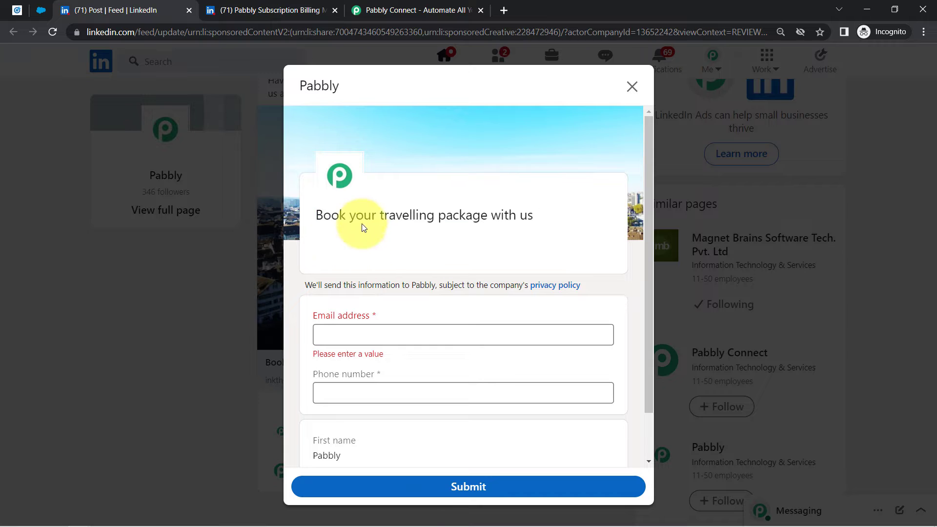
pyautogui.moveTo(345, 215); pyautogui.dragTo(517, 216)
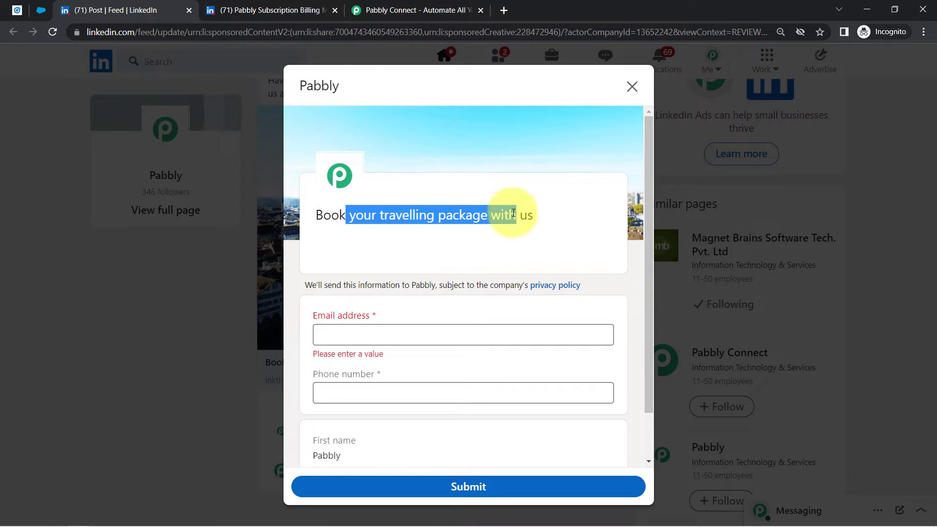
pyautogui.click(630, 93)
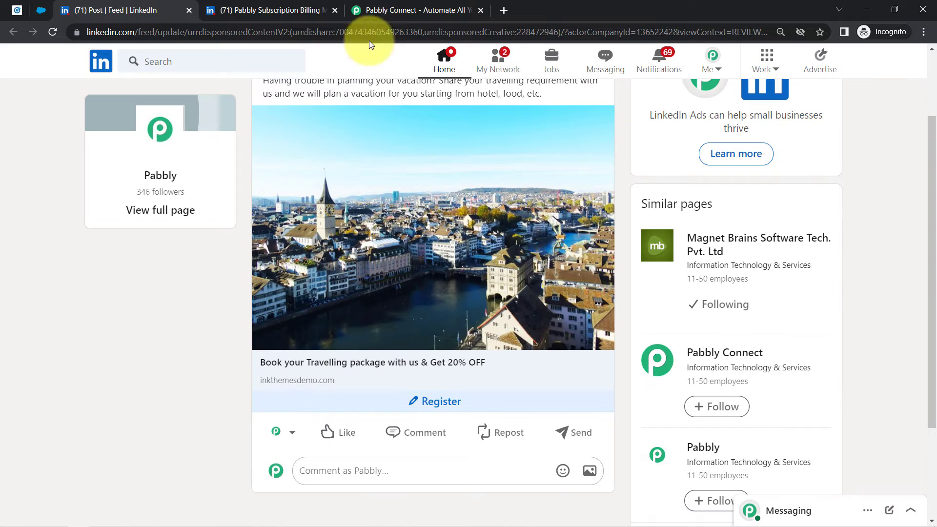
# View the preview of the Tour & Travel Booking Form in Campaign Manager and check the Salesforce Contacts page
pyautogui.click(15, 8)
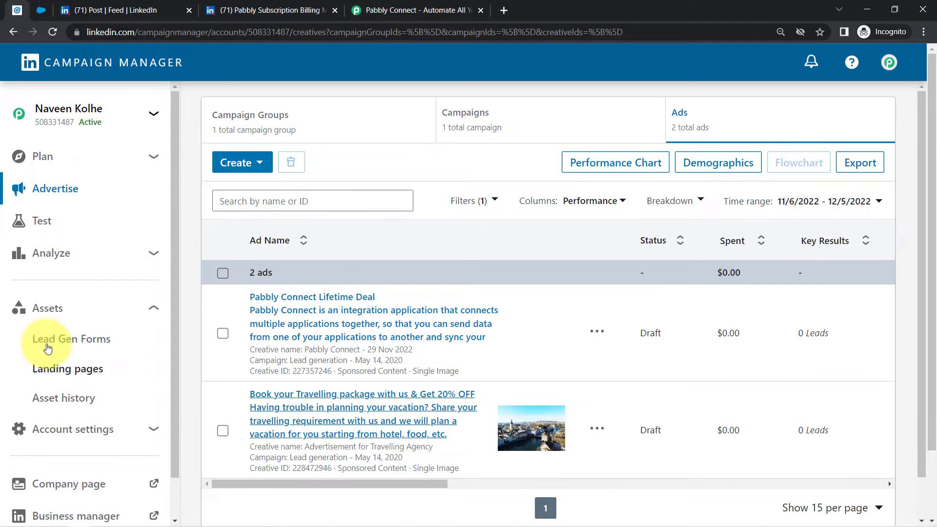
pyautogui.click(78, 342)
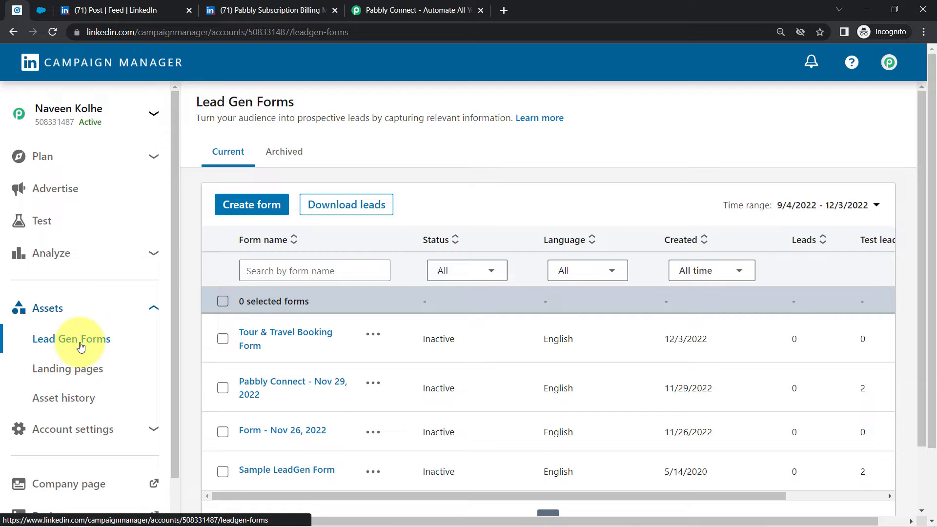
pyautogui.click(274, 332)
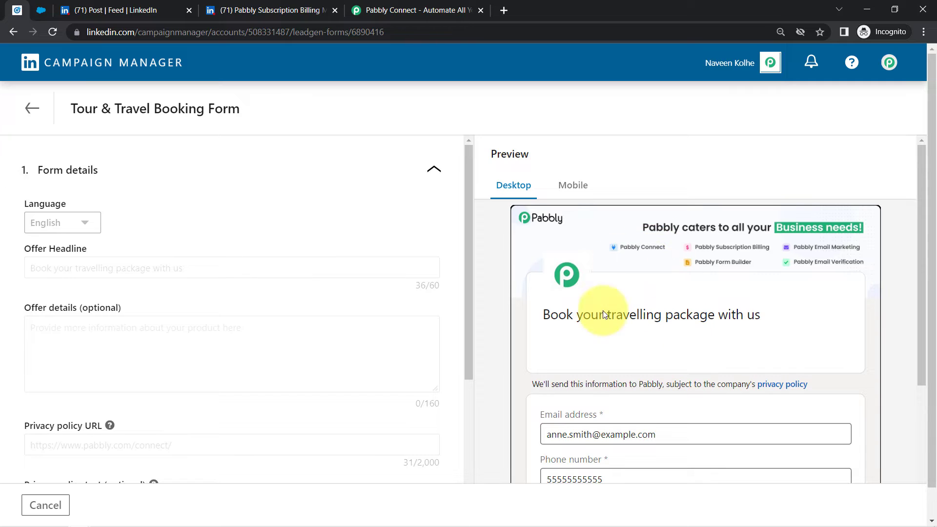
pyautogui.moveTo(921, 230)
pyautogui.mouseDown()
pyautogui.moveTo(925, 241)
pyautogui.moveTo(915, 221)
pyautogui.mouseUp()
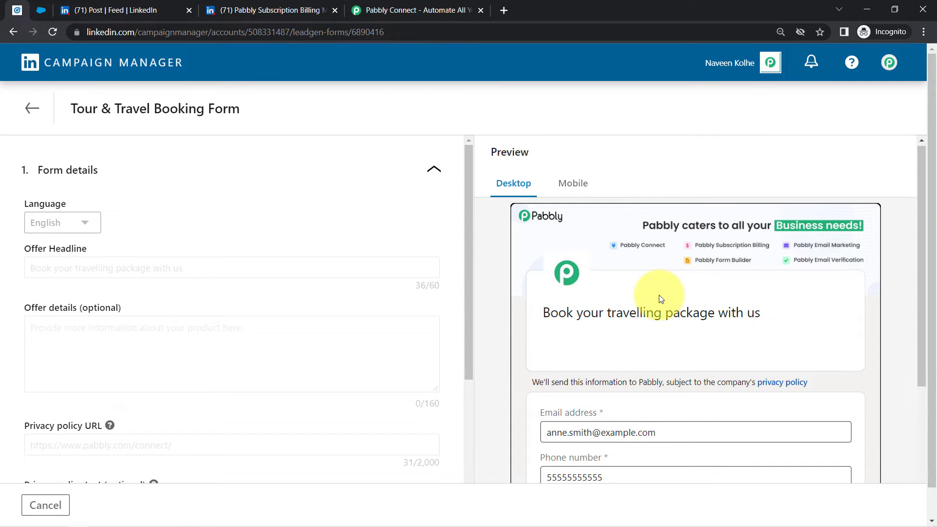
pyautogui.click(41, 10)
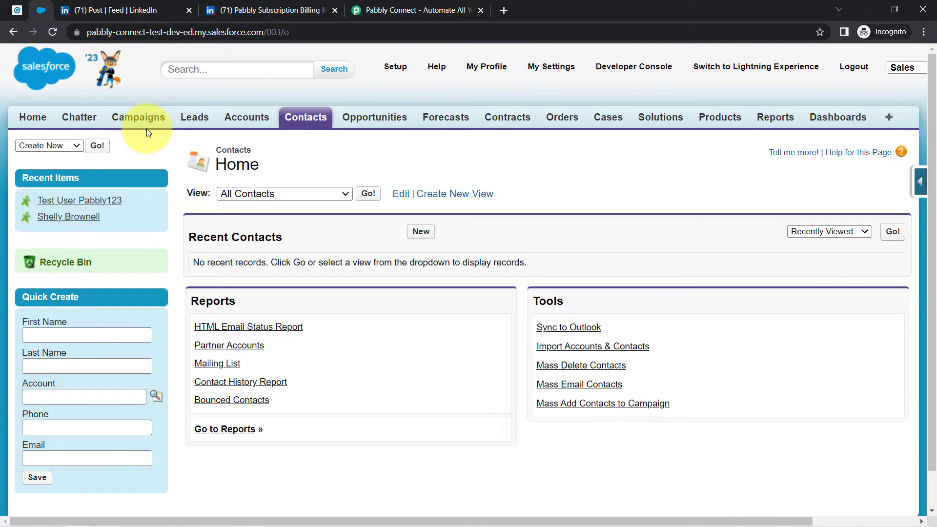
# Switch to the Pabbly Connect website, dismiss the lifetime offer, sign in and access the Pabbly Connect dashboard
pyautogui.click(412, 5)
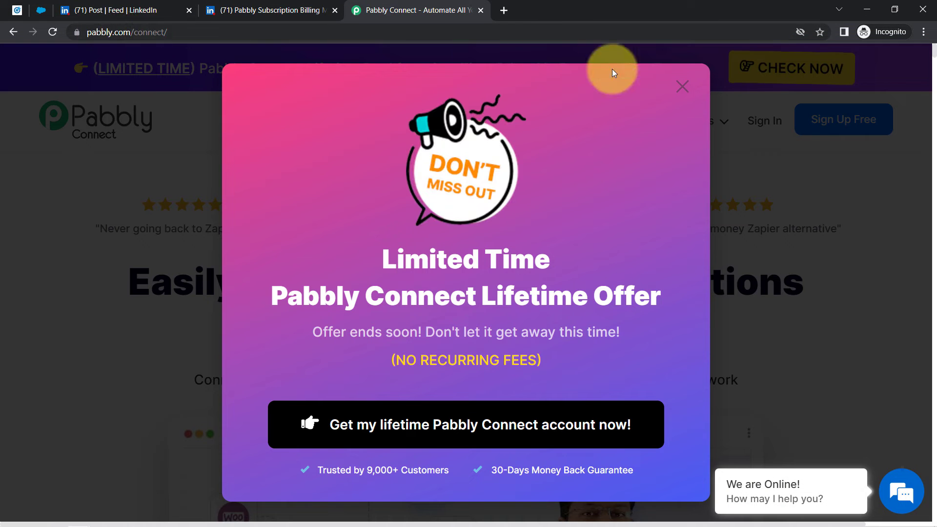
pyautogui.click(680, 86)
pyautogui.moveTo(106, 32); pyautogui.dragTo(211, 30)
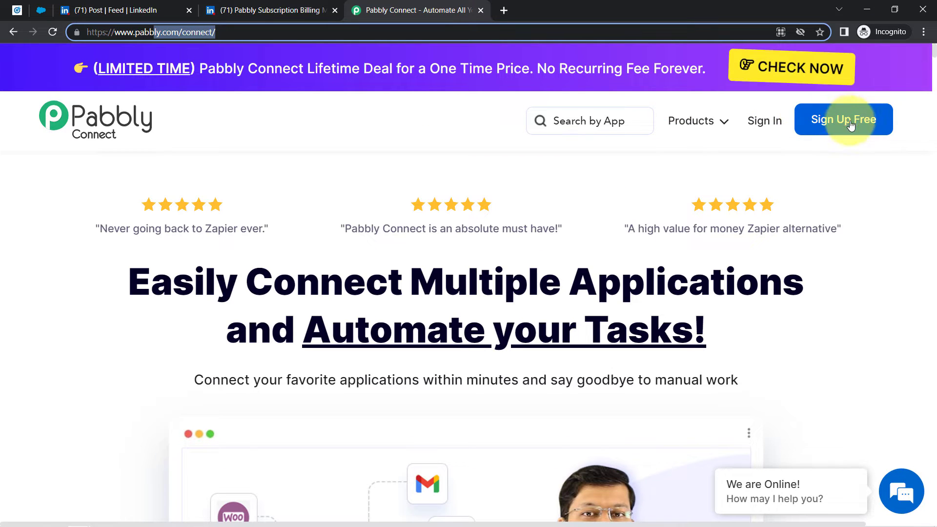
pyautogui.click(764, 128)
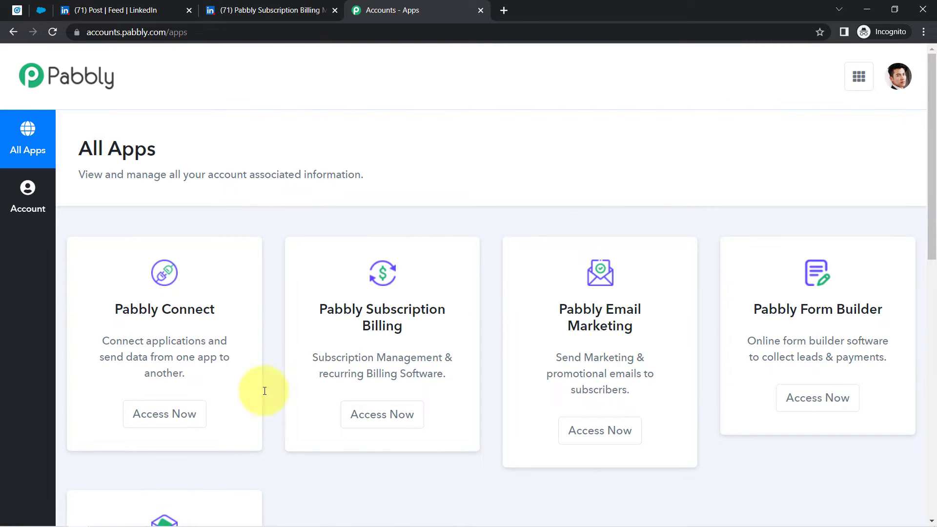
pyautogui.click(139, 423)
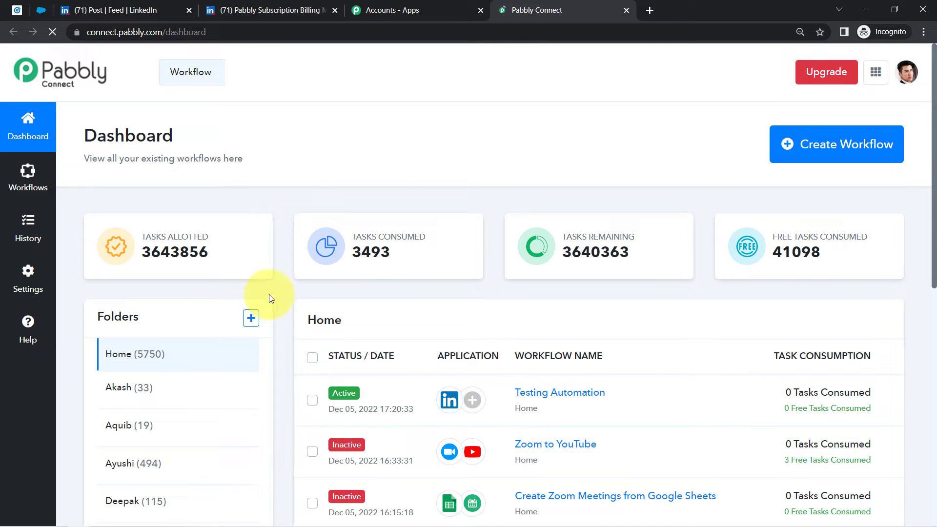
pyautogui.click(924, 31)
pyautogui.click(625, 154)
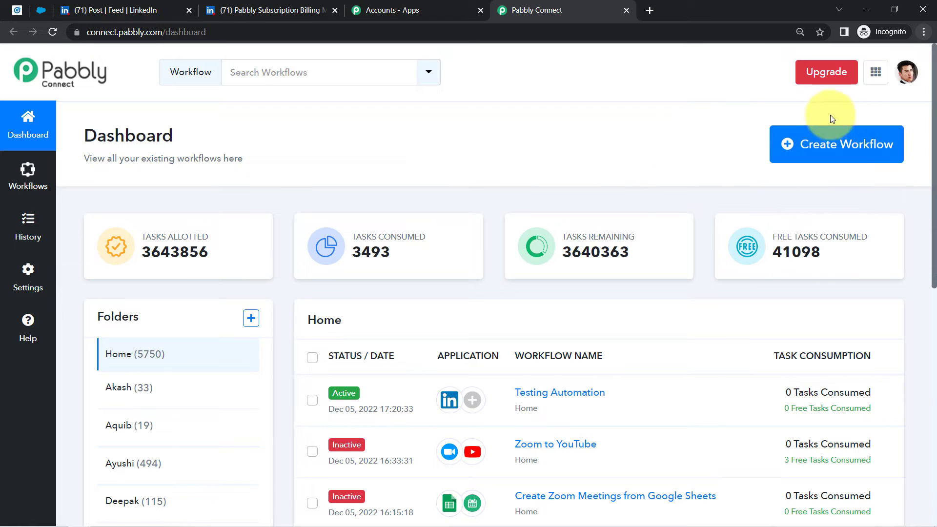
# Create a new workflow named "How to Add LinkedIn Lead Gen Form Leads in Salesforce"
pyautogui.click(833, 142)
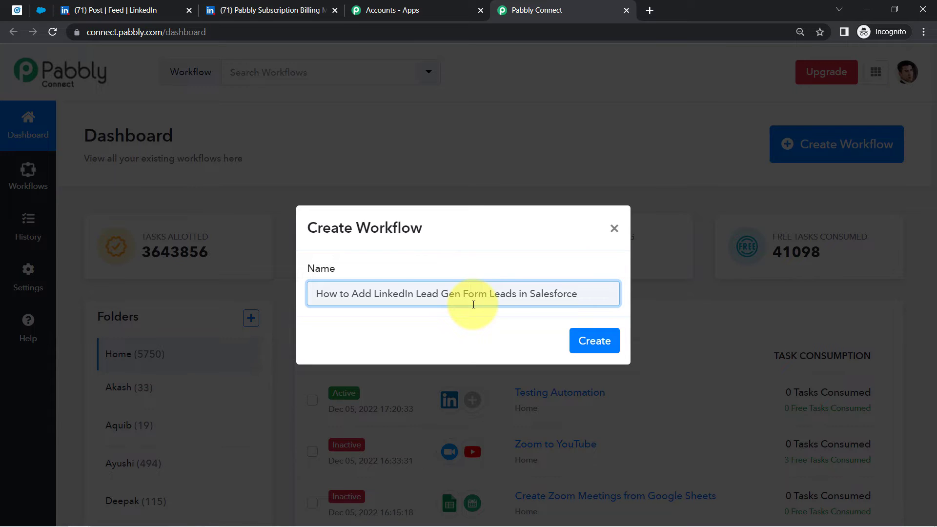
pyautogui.click(585, 330)
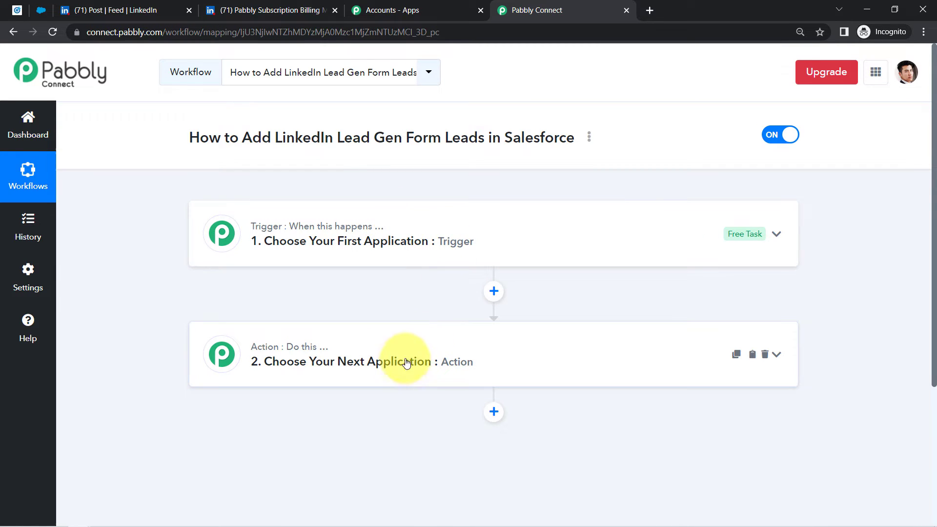
pyautogui.moveTo(286, 142); pyautogui.dragTo(518, 138)
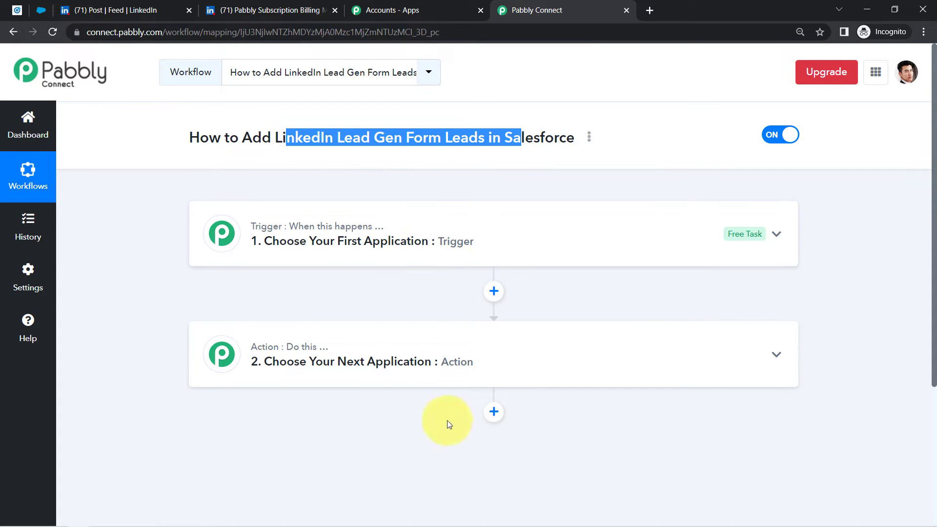
# Search for "linke" in the trigger's app choices and set LinkedIn Lead Gen Forms (Beta) as the trigger application
pyautogui.click(412, 250)
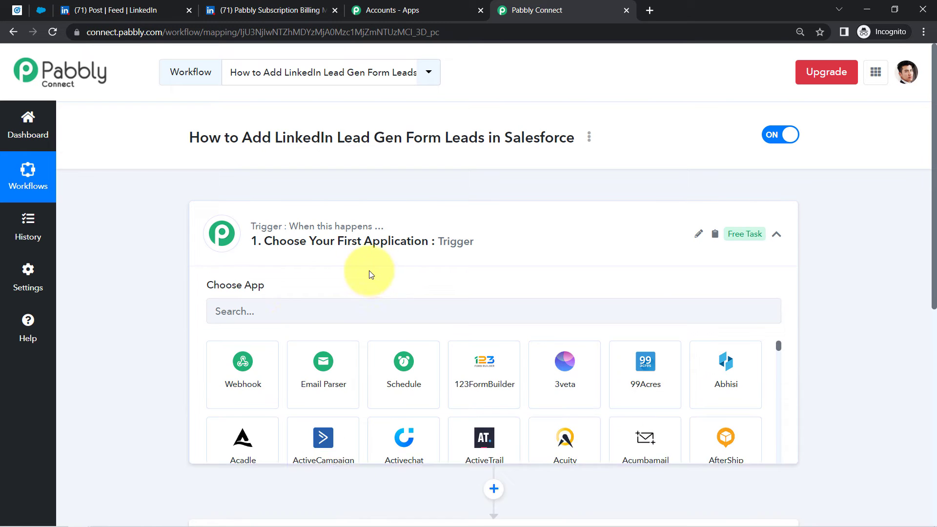
pyautogui.click(307, 319)
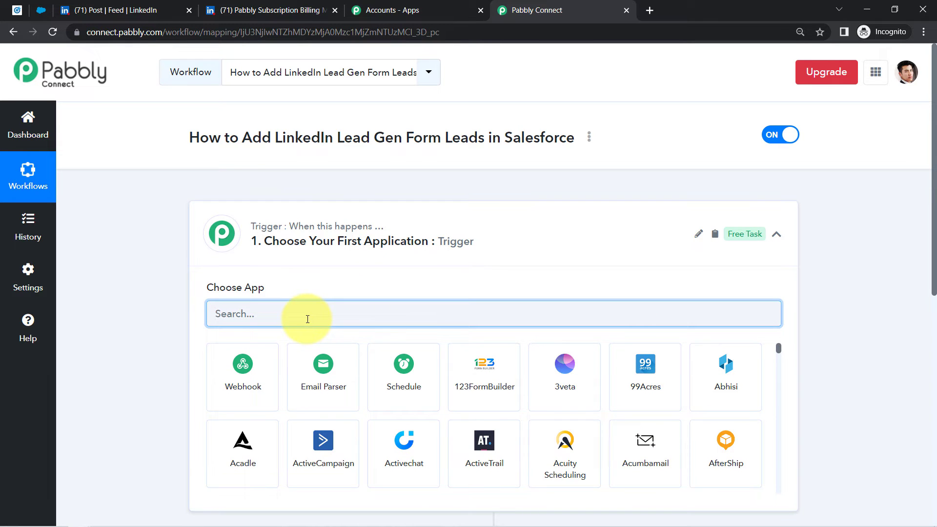
pyautogui.write('linke')
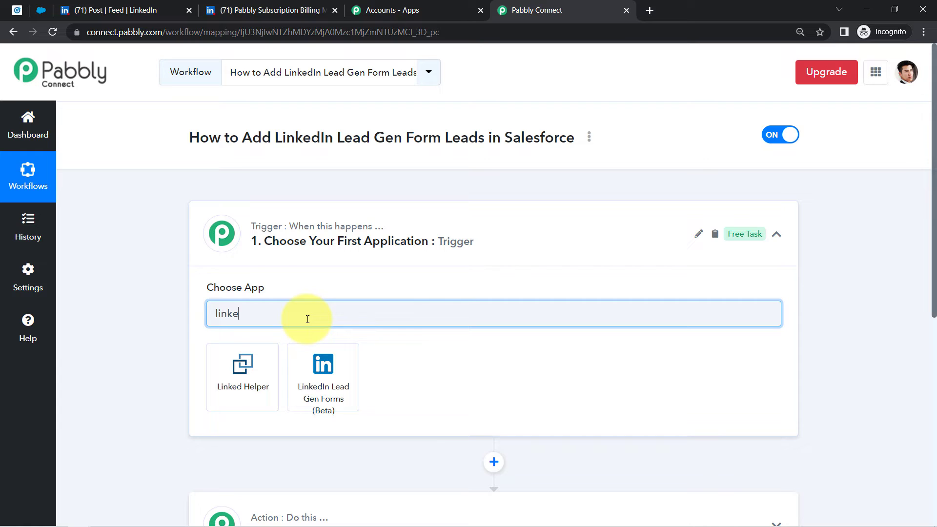
pyautogui.click(314, 371)
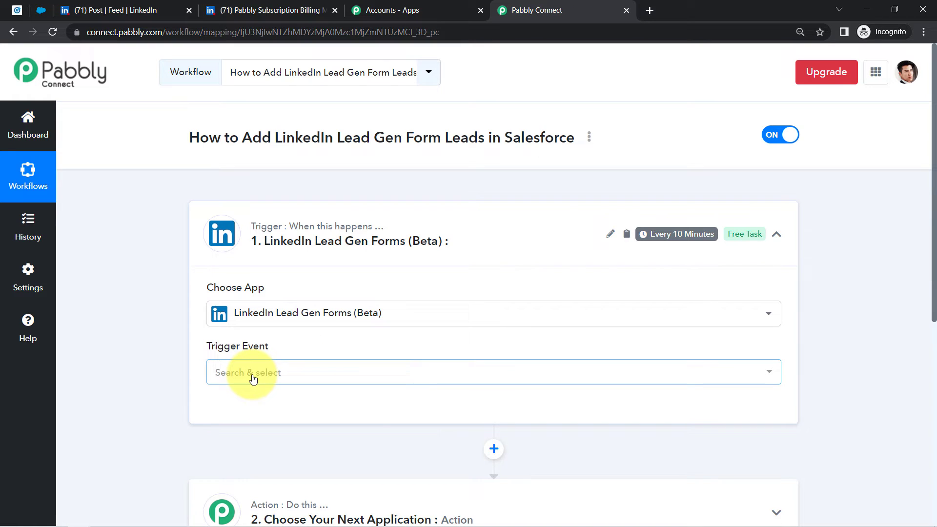
# Set the trigger event to New Lead Gen Form Response and open the account connection settings
pyautogui.click(252, 374)
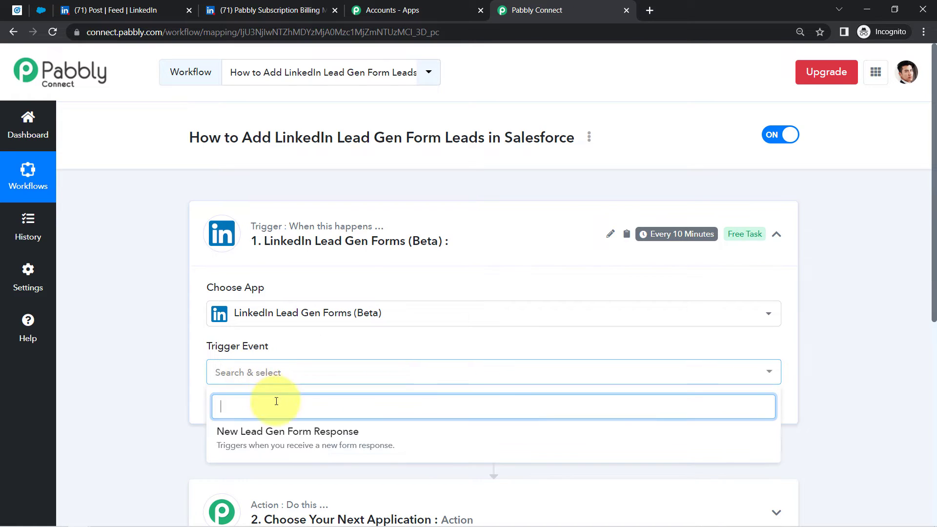
pyautogui.click(327, 439)
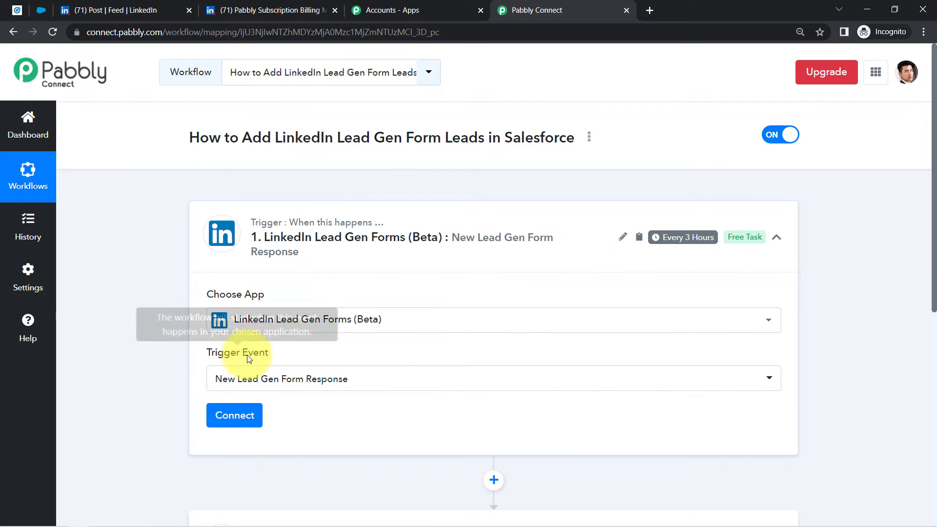
pyautogui.click(231, 416)
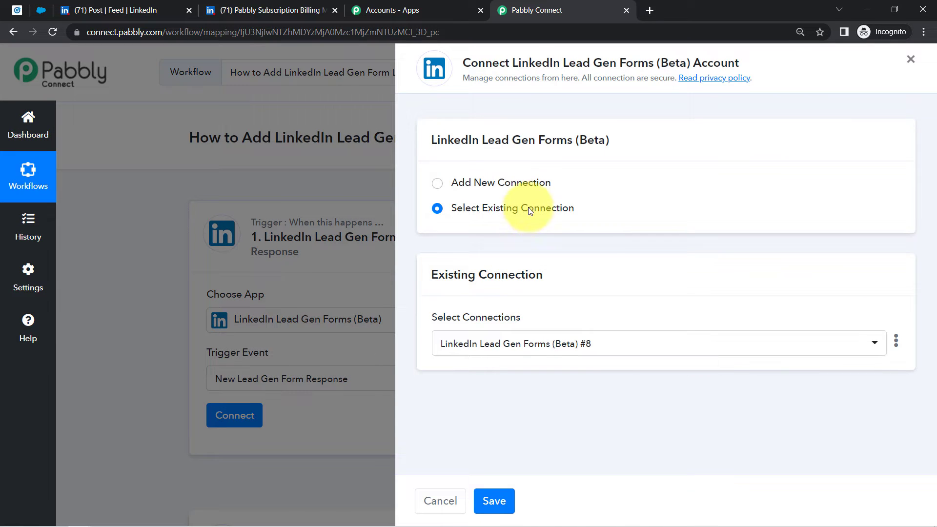
# Add a new LinkedIn Lead Gen Forms (Beta) connection and authorize it by signing in with the LinkedIn account
pyautogui.click(510, 190)
pyautogui.moveTo(478, 69); pyautogui.dragTo(730, 58)
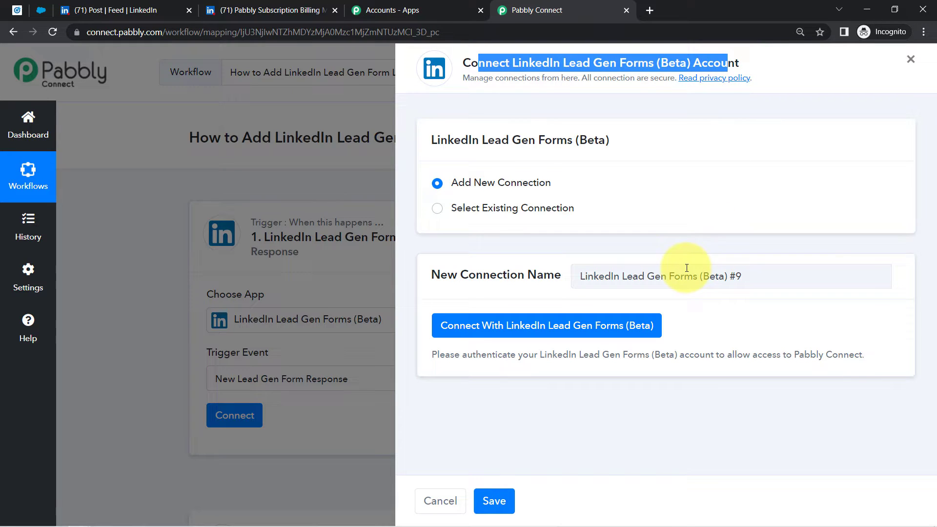
pyautogui.click(657, 64)
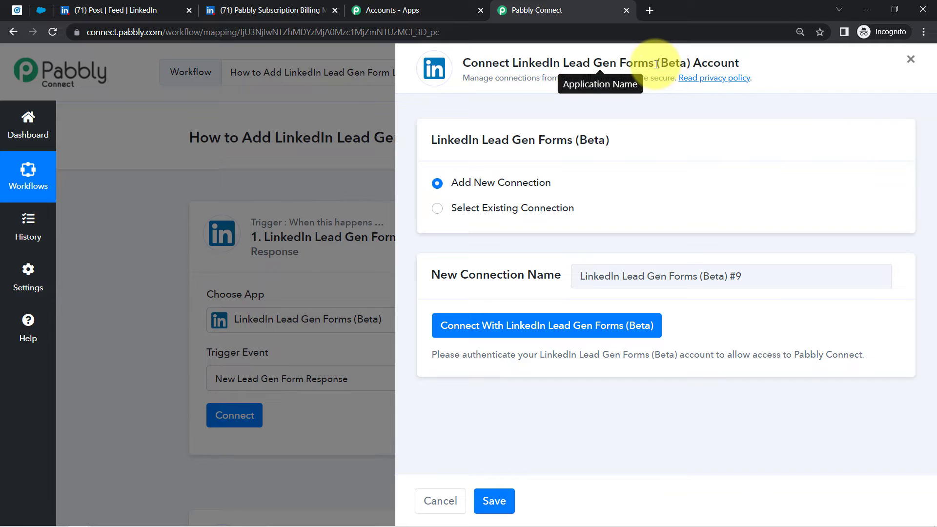
pyautogui.moveTo(665, 65); pyautogui.dragTo(703, 64)
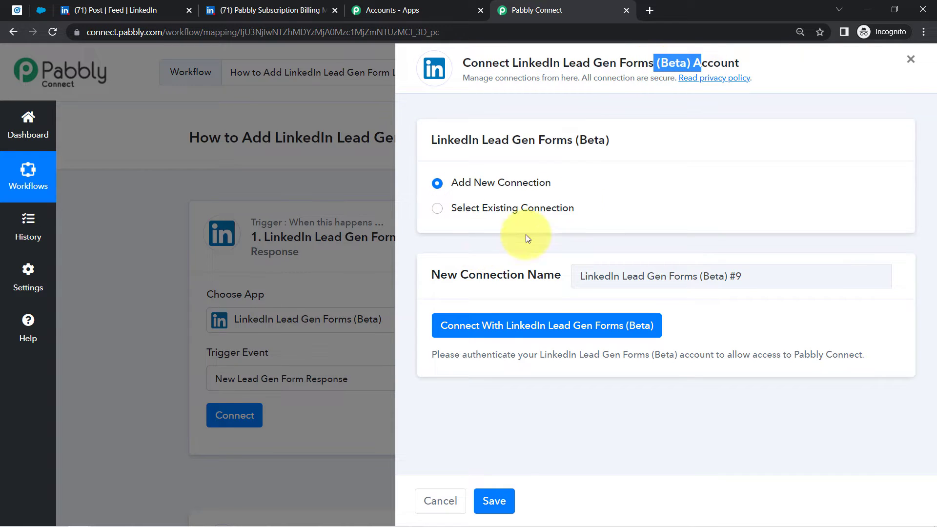
pyautogui.click(499, 331)
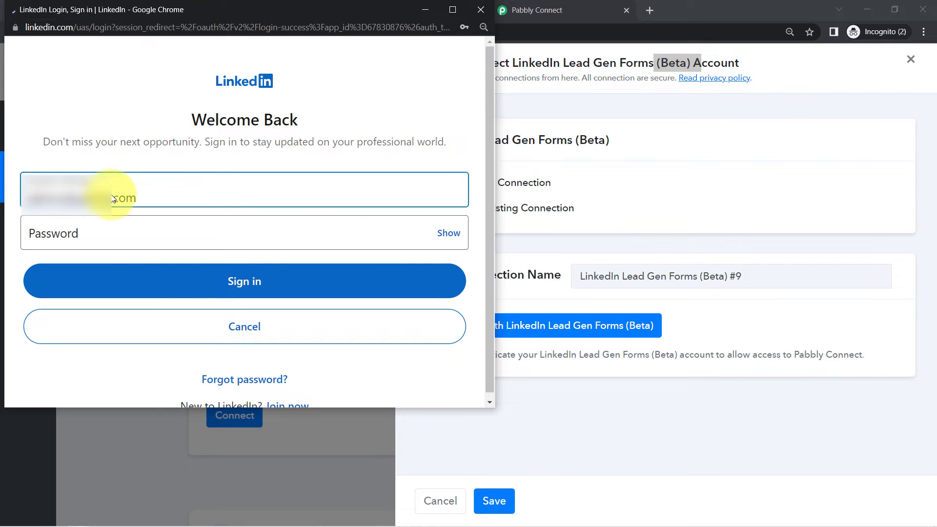
pyautogui.tripleClick(113, 198)
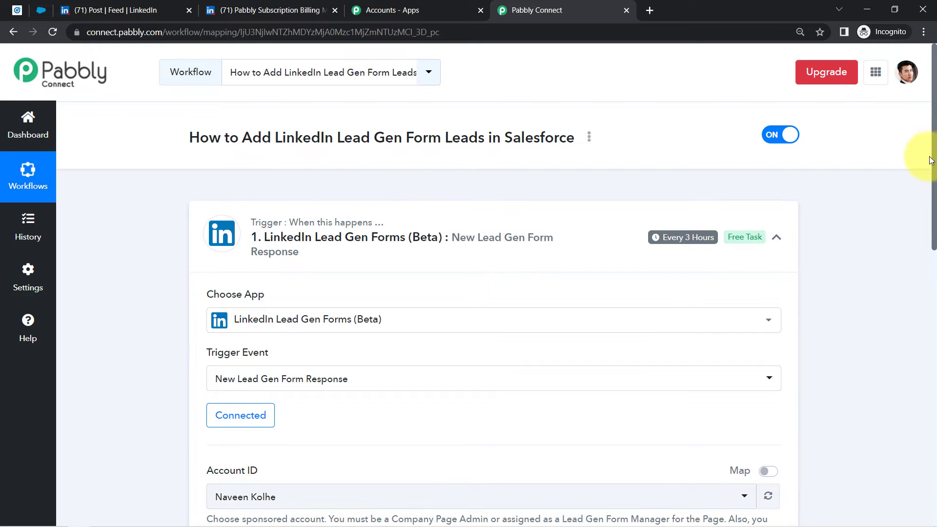
# Switch to Campaign Manager and check the ad account name and the Tour & Travel Booking Form in the Lead Gen Forms list
pyautogui.moveTo(935, 157); pyautogui.dragTo(935, 261)
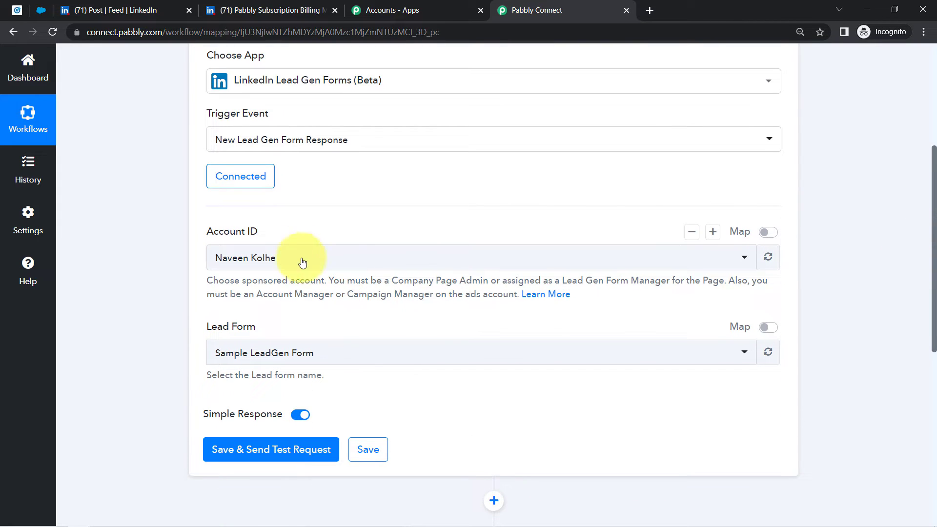
pyautogui.click(13, 12)
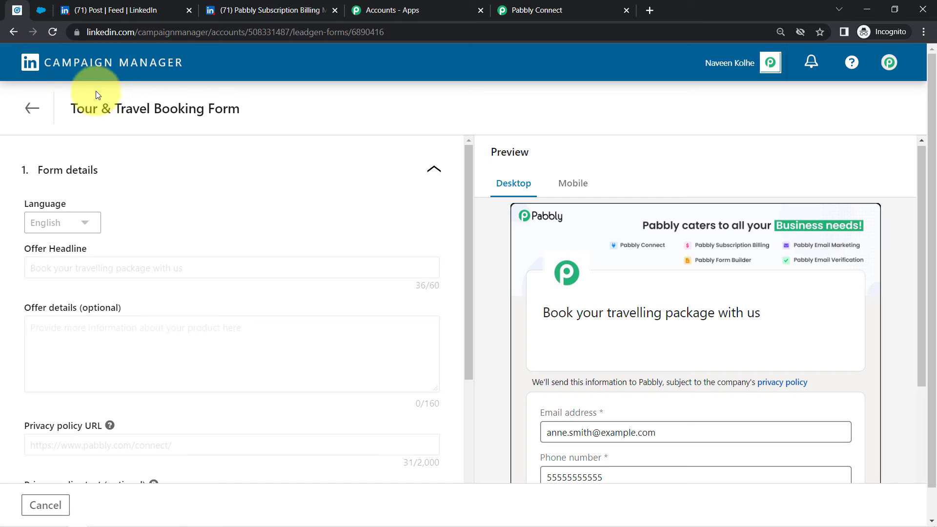
pyautogui.click(31, 109)
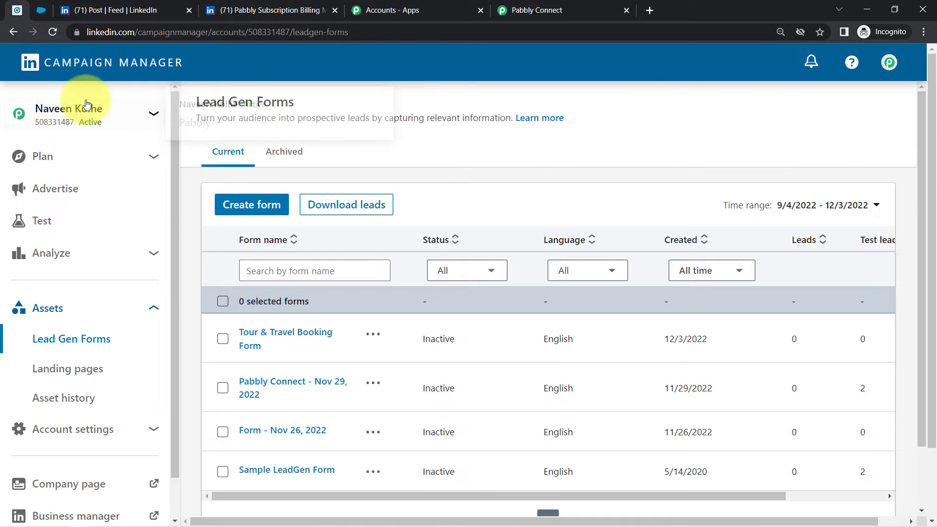
pyautogui.click(582, 6)
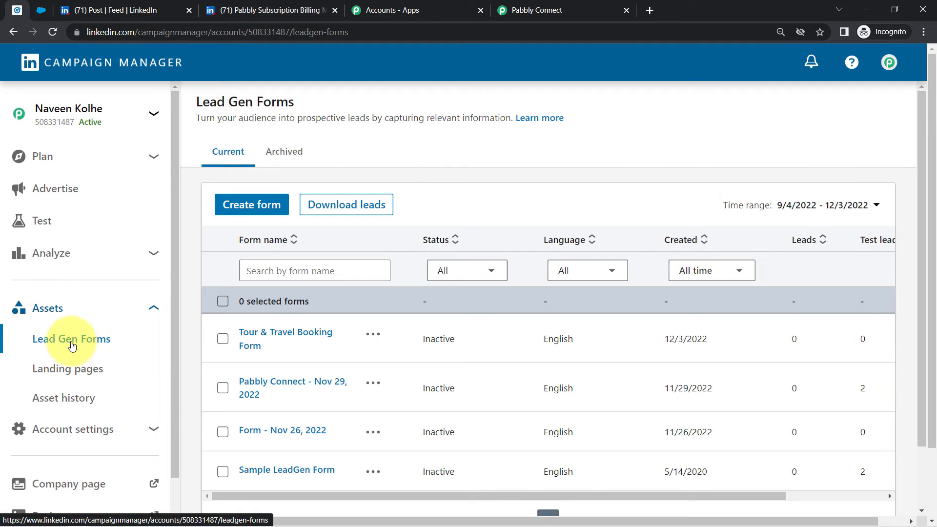
pyautogui.click(264, 333)
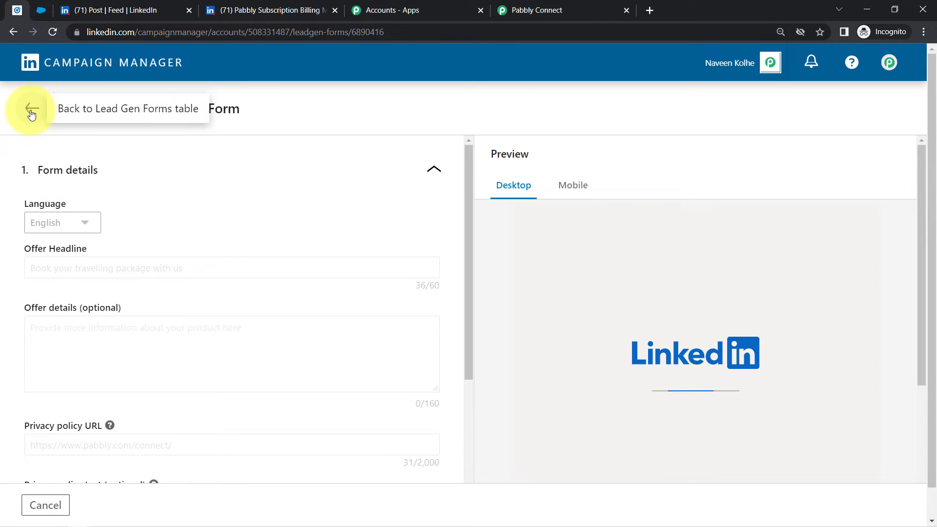
# Switch back to Pabbly Connect, set the Lead Form to Tour & Travel Booking Form, then save and send a test request
pyautogui.click(517, 10)
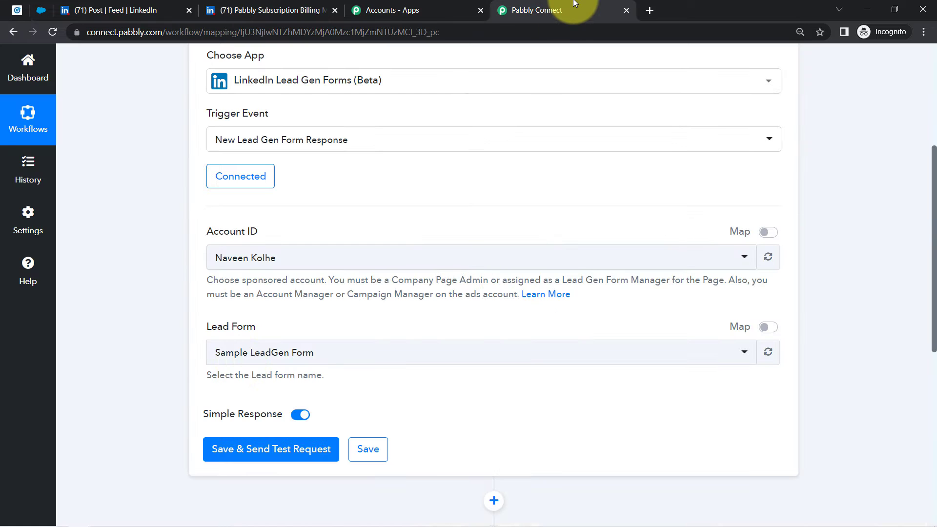
pyautogui.click(246, 358)
pyautogui.click(247, 325)
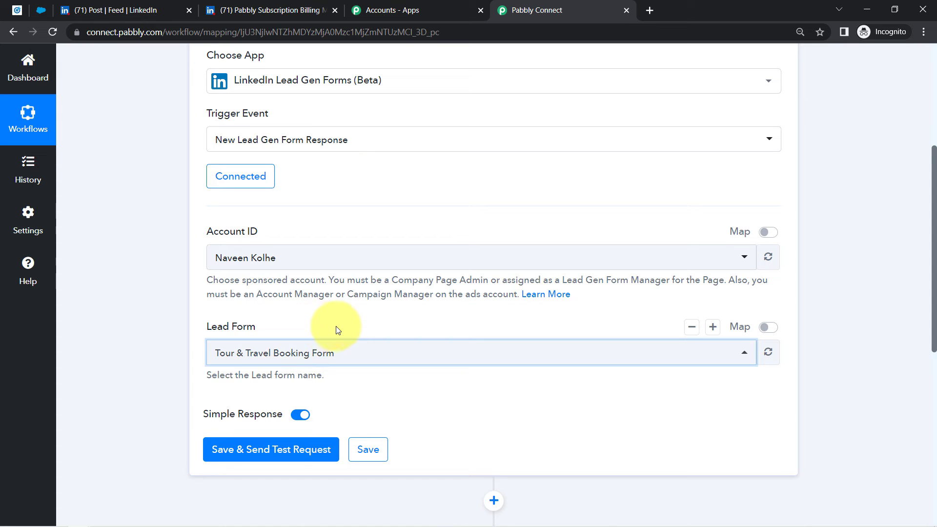
pyautogui.click(166, 404)
pyautogui.moveTo(935, 222); pyautogui.dragTo(935, 270)
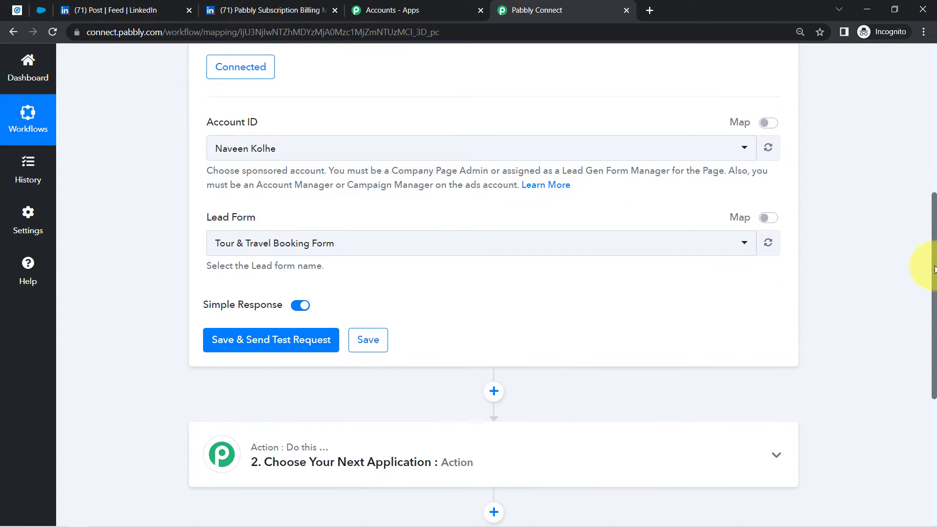
pyautogui.click(264, 351)
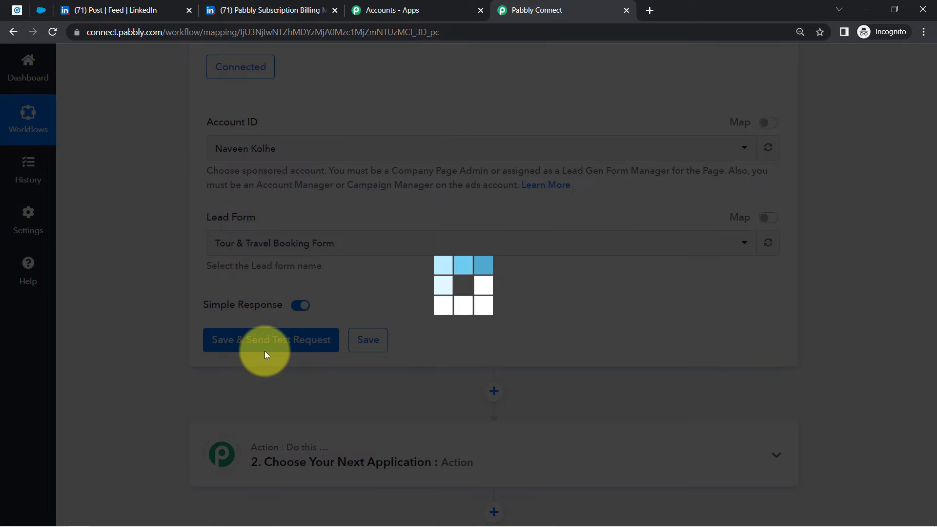
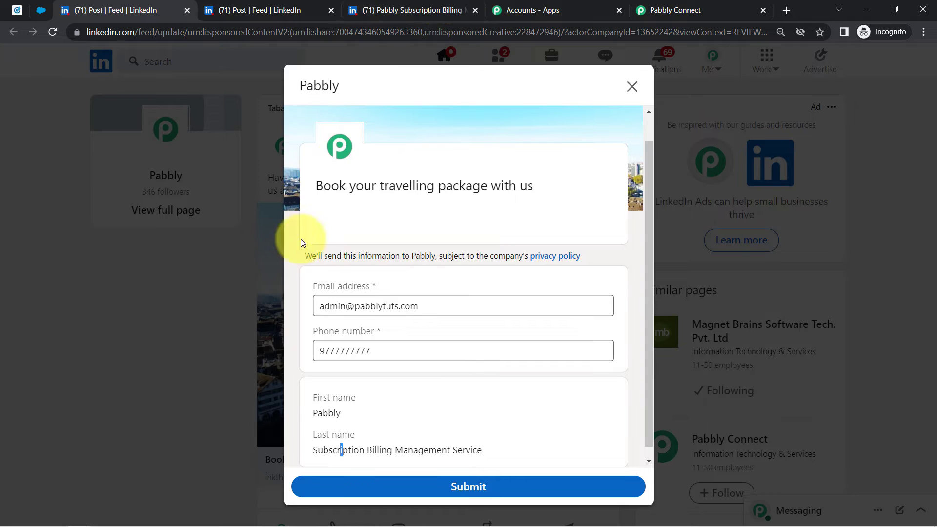
# Switch to the LinkedIn profile and check the first and last name fields in its intro editor
pyautogui.click(426, 11)
pyautogui.click(287, 297)
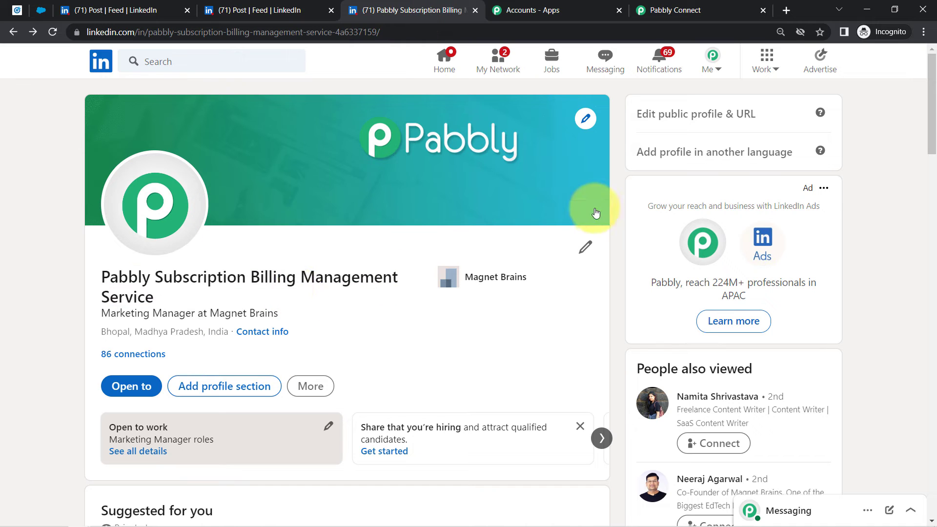
pyautogui.click(586, 249)
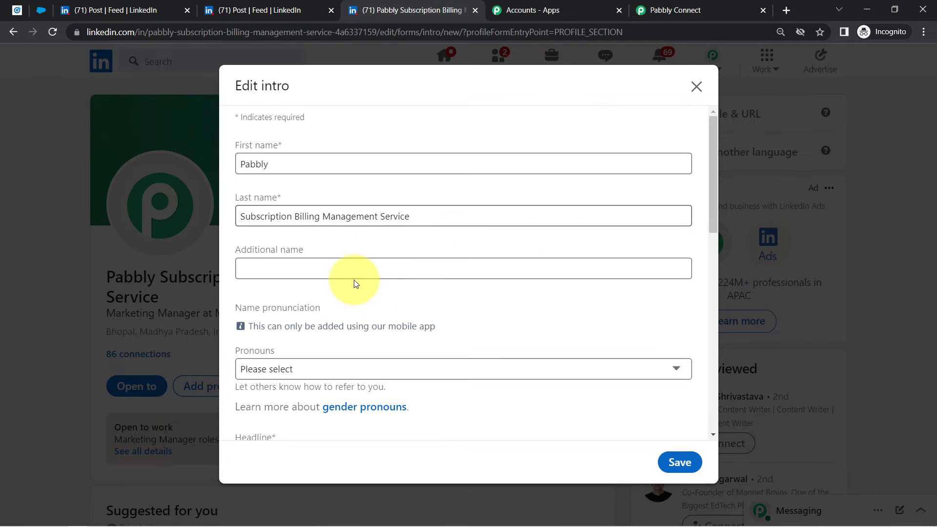
pyautogui.click(272, 163)
pyautogui.moveTo(272, 163); pyautogui.dragTo(245, 163)
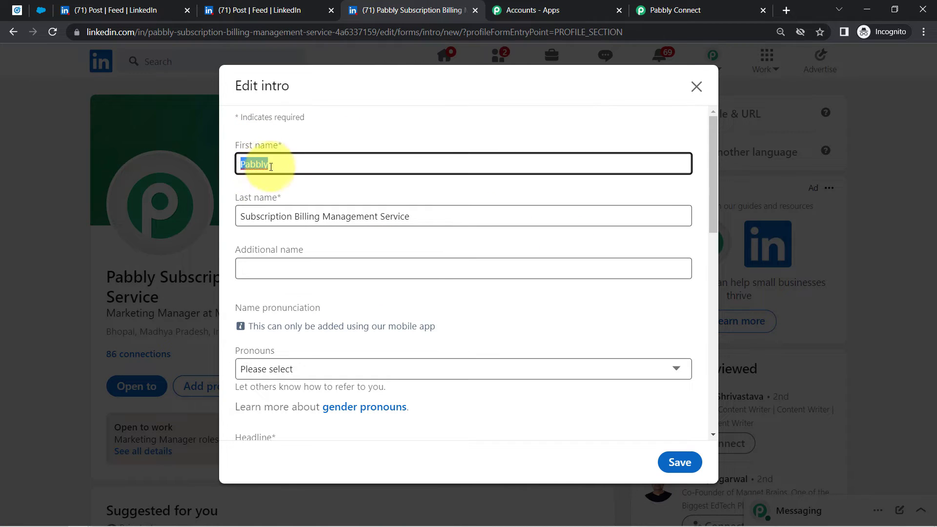
pyautogui.moveTo(251, 216); pyautogui.dragTo(373, 221)
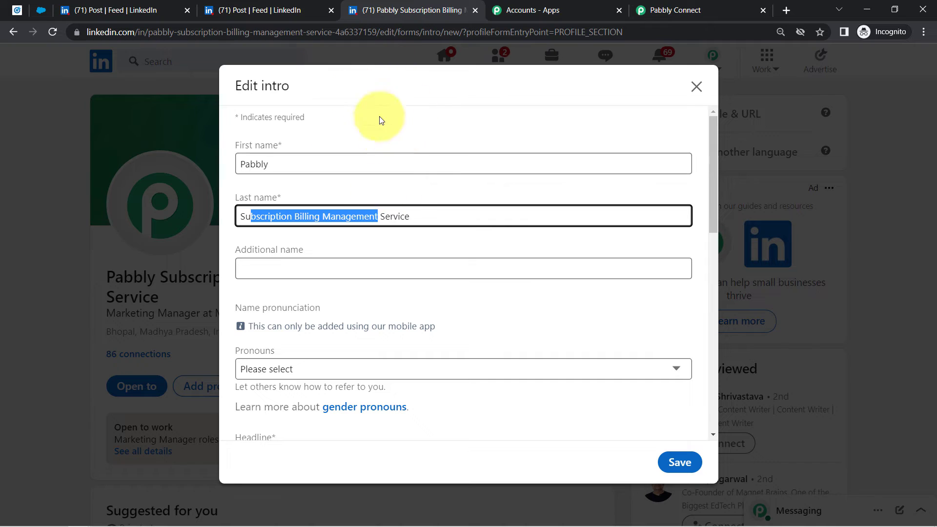
# Return to the sponsored LinkedIn post and submit its "Book your travelling package with us" lead form
pyautogui.click(93, 11)
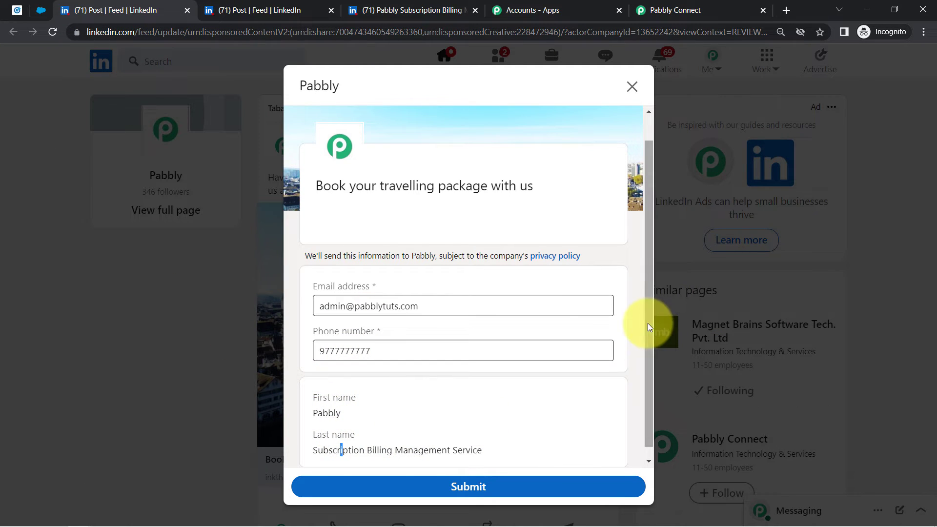
pyautogui.scroll(-1, 646, 351)
pyautogui.click(373, 389)
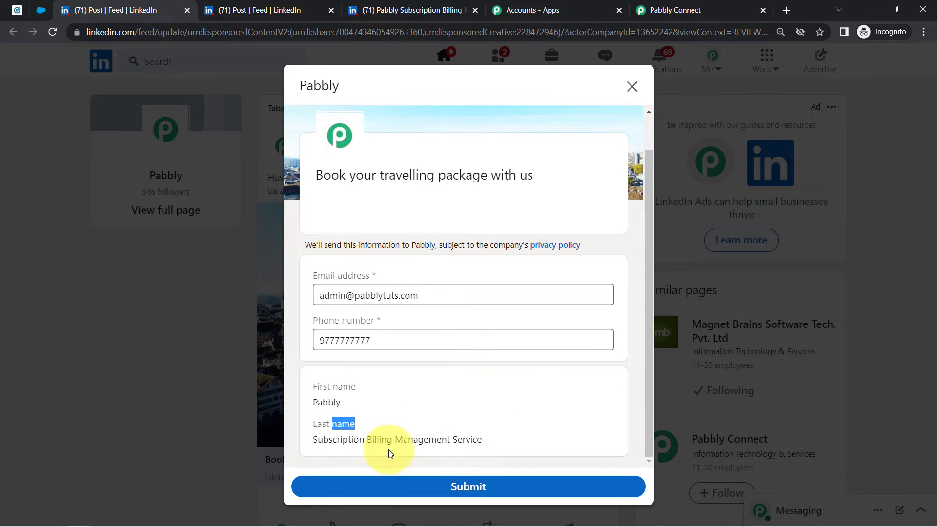
pyautogui.click(477, 490)
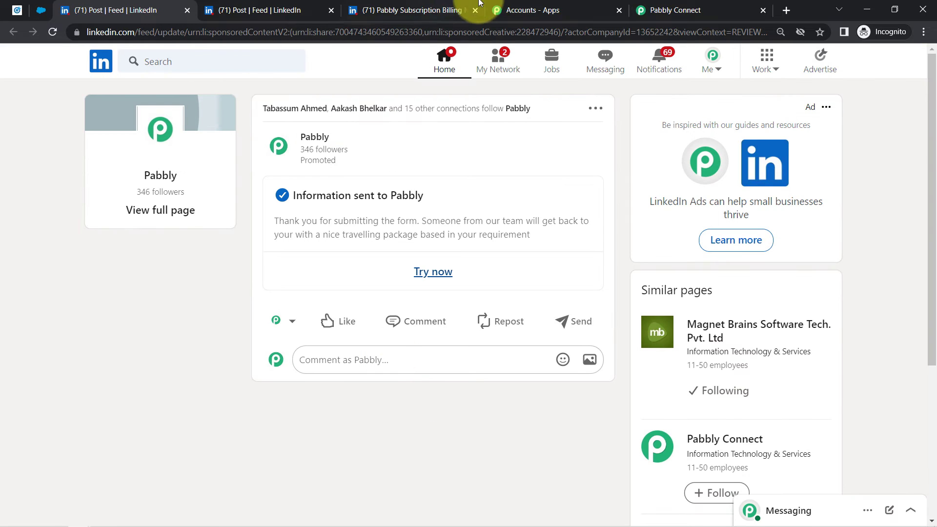
# Resend the trigger's test request in Pabbly Connect and review the response's email, phone, first name, last name and form name values
pyautogui.click(653, 7)
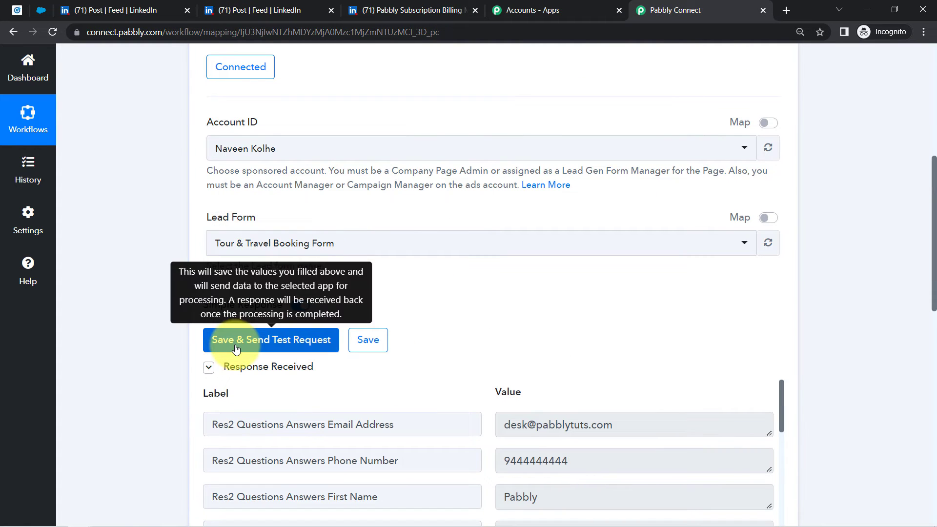
pyautogui.click(259, 350)
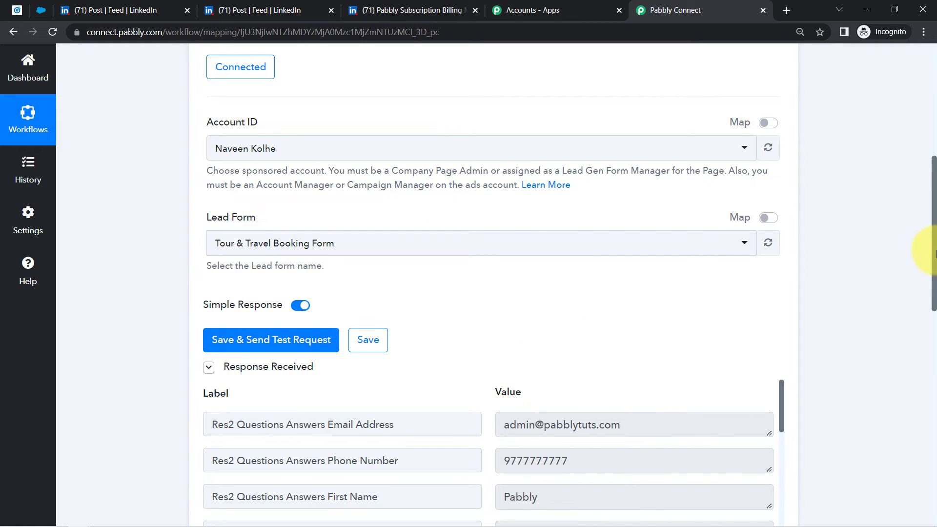
pyautogui.moveTo(935, 253); pyautogui.dragTo(933, 318)
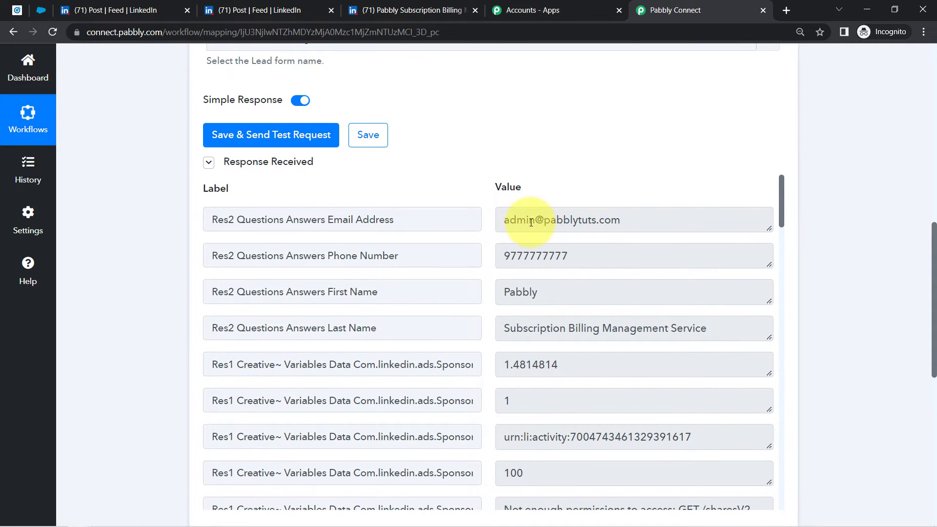
pyautogui.moveTo(531, 223); pyautogui.dragTo(725, 224)
pyautogui.doubleClick(571, 263)
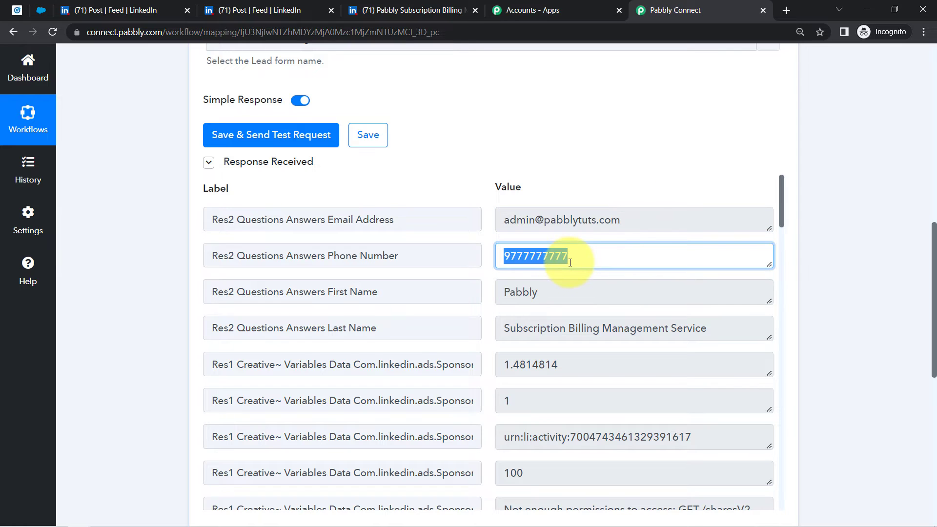
pyautogui.doubleClick(547, 292)
pyautogui.click(547, 328)
pyautogui.moveTo(782, 202); pyautogui.dragTo(788, 267)
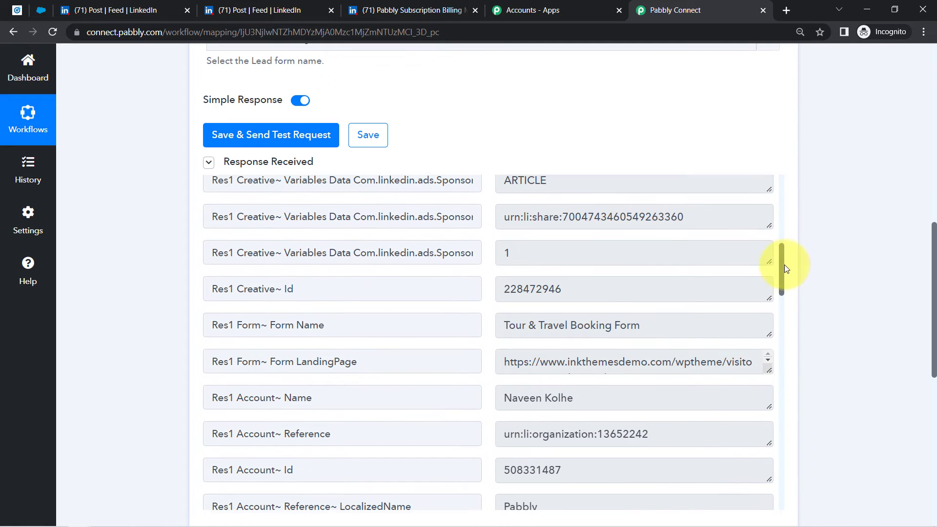
pyautogui.moveTo(547, 323); pyautogui.dragTo(605, 325)
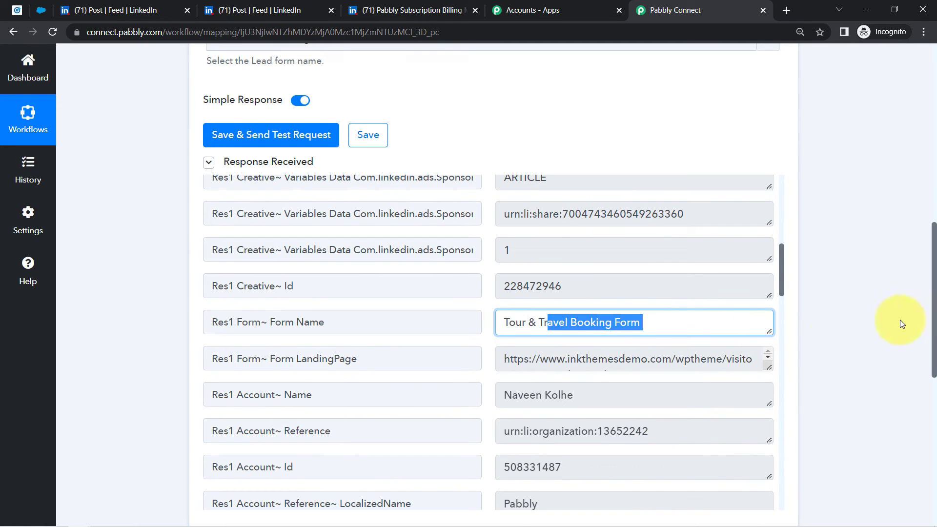
# Set the workflow's second step to the Salesforce app with the Create Contact action event
pyautogui.moveTo(934, 273); pyautogui.dragTo(935, 285)
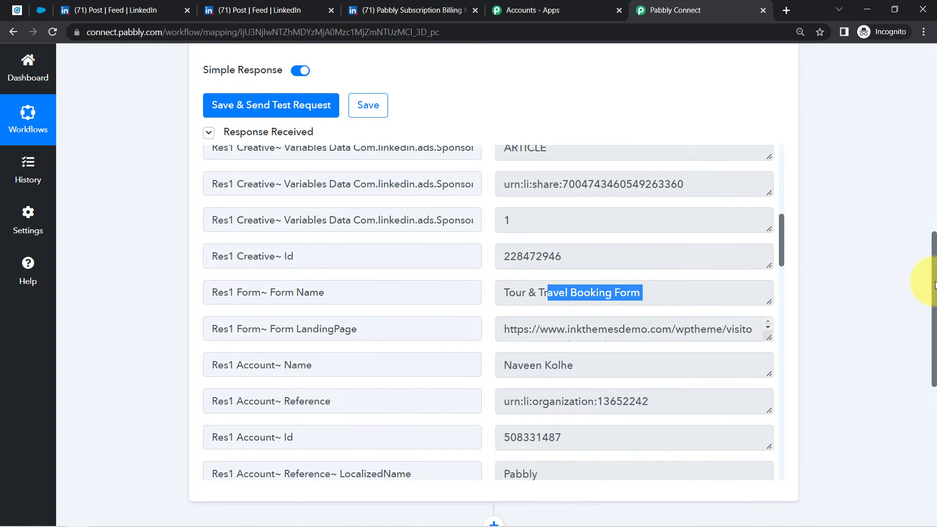
pyautogui.moveTo(934, 286); pyautogui.dragTo(922, 410)
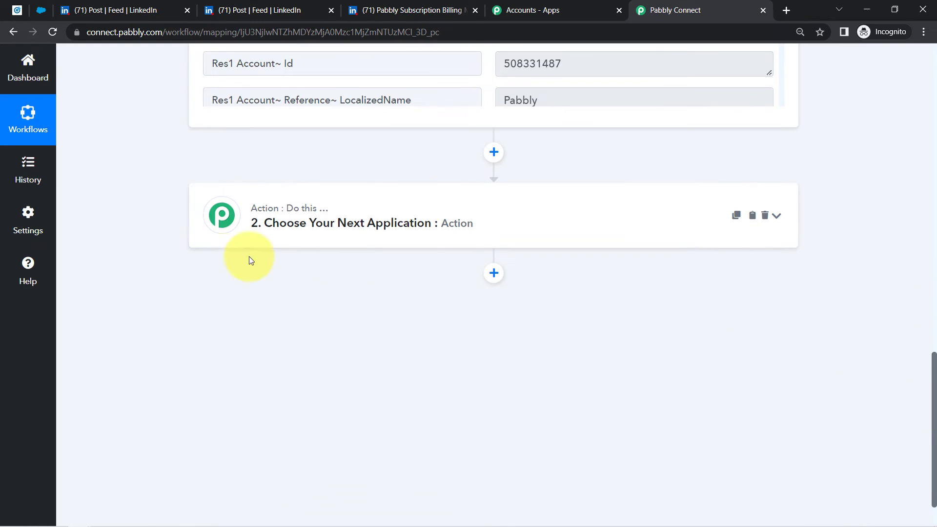
pyautogui.click(350, 236)
pyautogui.click(272, 293)
pyautogui.write('sa')
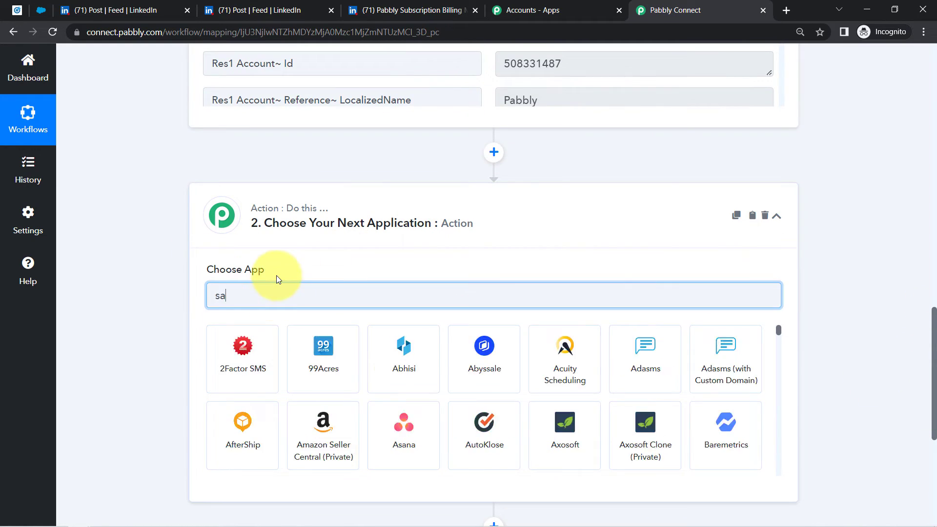
pyautogui.write('les')
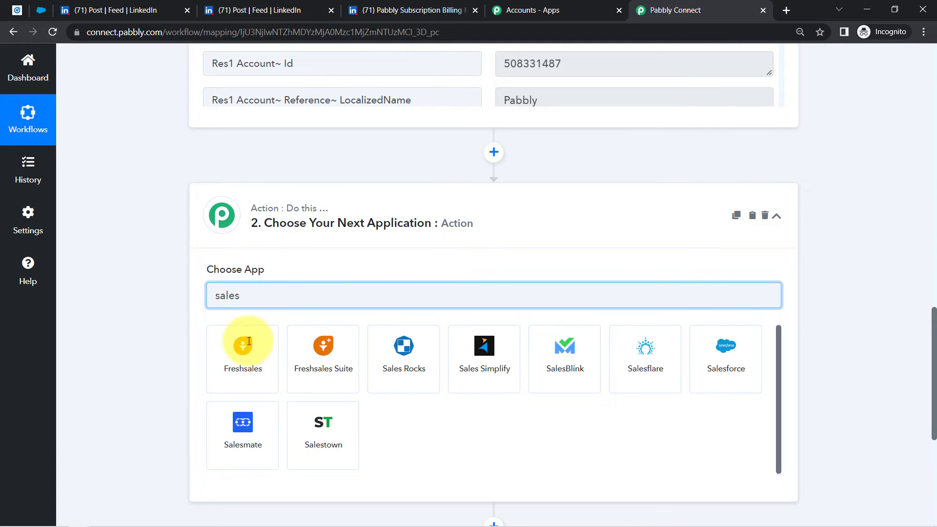
pyautogui.click(747, 373)
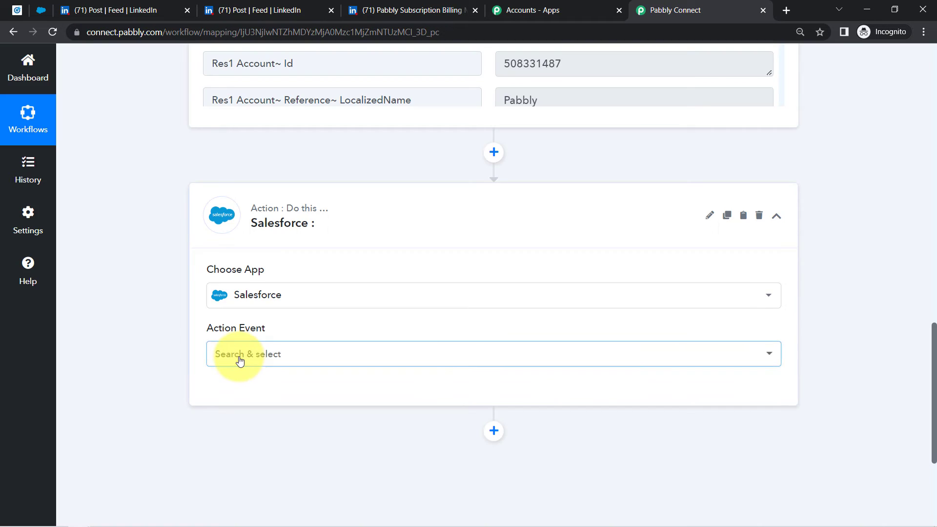
pyautogui.click(239, 358)
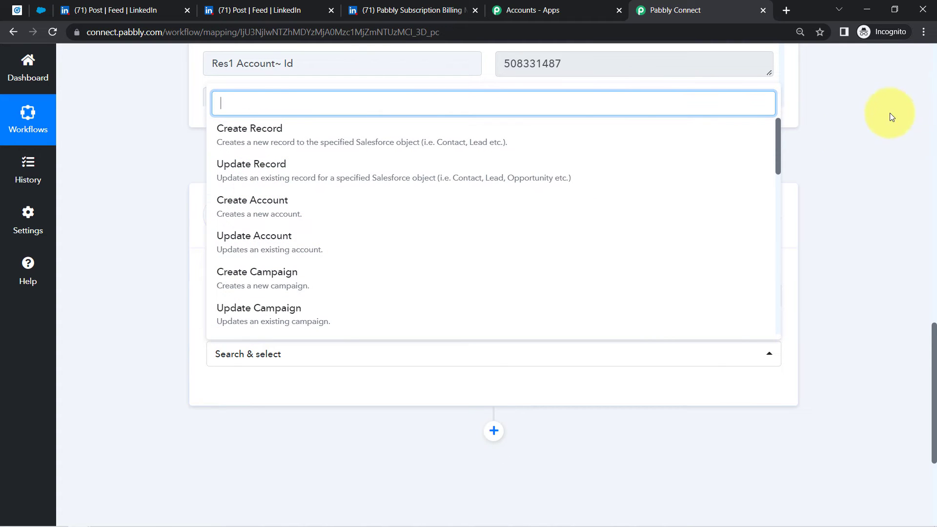
pyautogui.moveTo(778, 144); pyautogui.dragTo(707, 203)
pyautogui.click(273, 232)
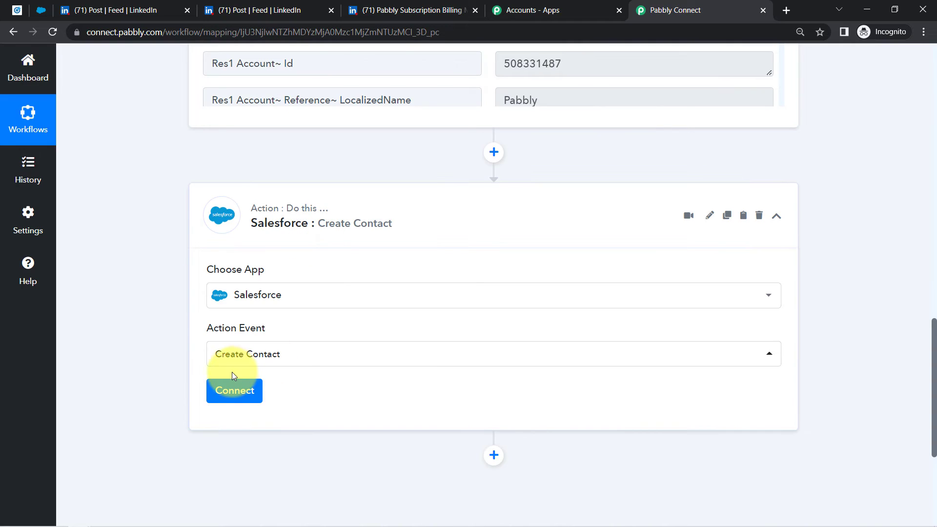
# Add and authorize a new Salesforce connection for the action, checking the Salesforce Contacts page before returning to Pabbly Connect
pyautogui.click(224, 394)
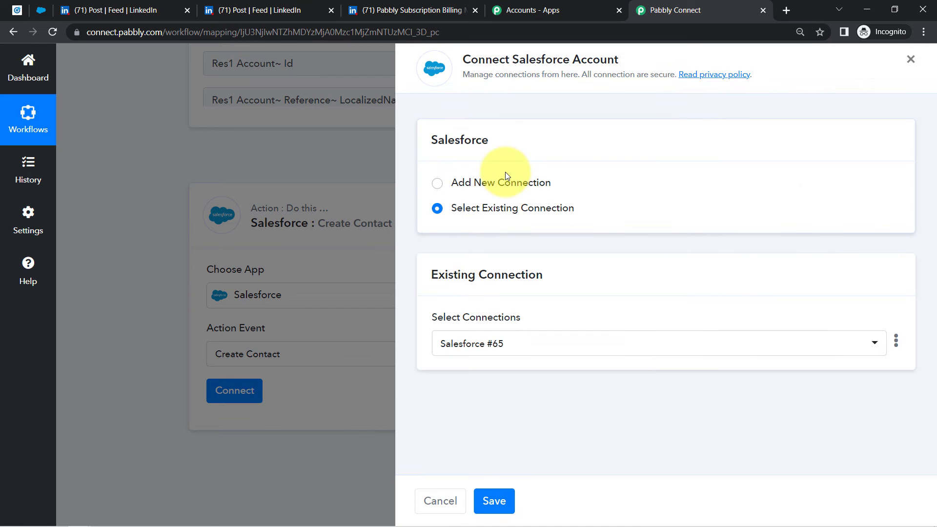
pyautogui.click(505, 183)
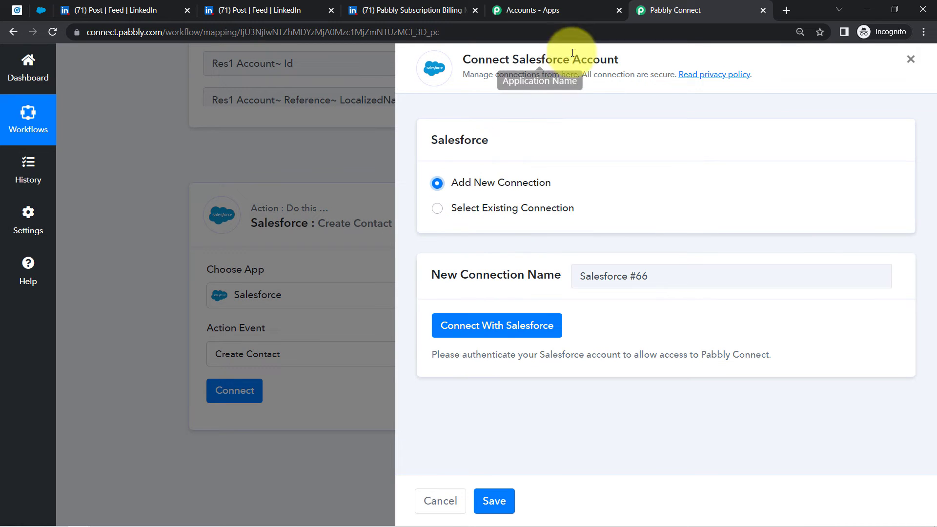
pyautogui.click(522, 327)
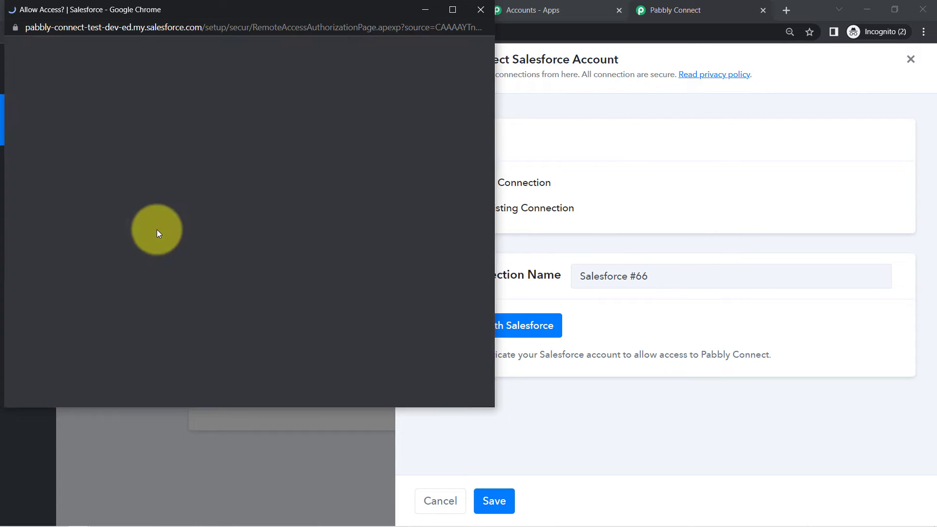
pyautogui.moveTo(491, 180); pyautogui.dragTo(487, 392)
pyautogui.click(301, 316)
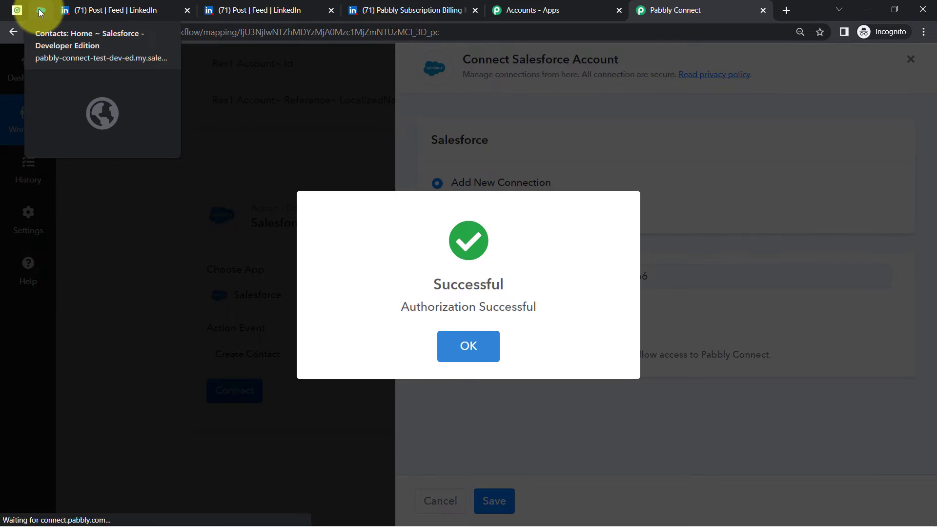
pyautogui.click(39, 11)
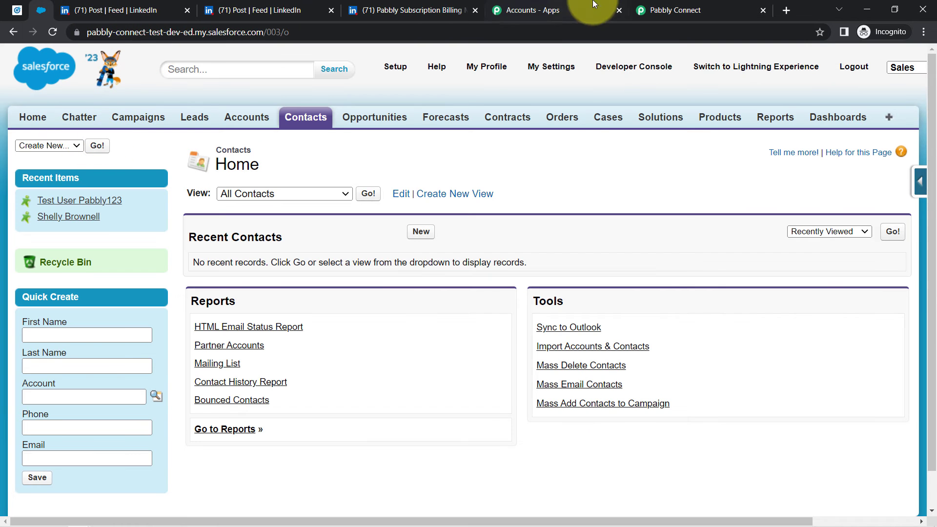
pyautogui.click(663, 10)
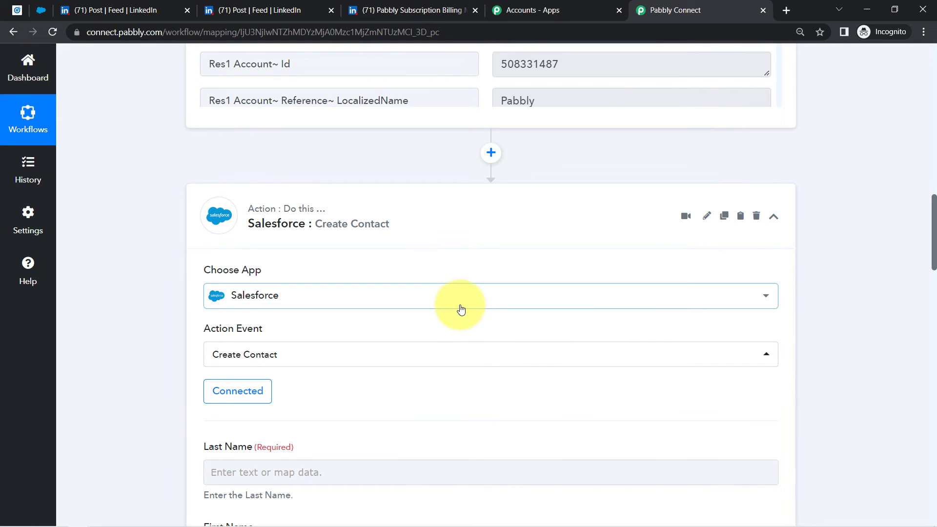
# Review the LinkedIn trigger's lead answers and map the contact's Last Name to Res2 Questions Answers Last Name
pyautogui.moveTo(934, 210); pyautogui.dragTo(924, 120)
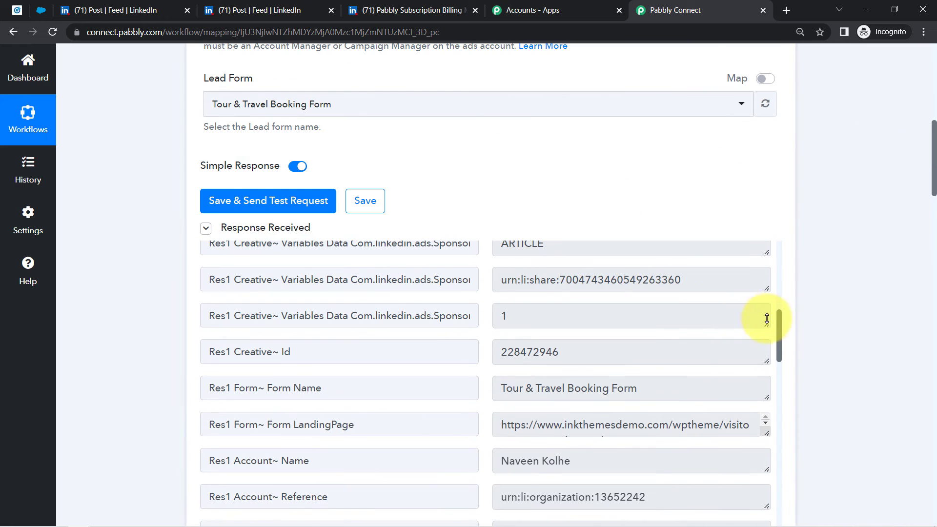
pyautogui.moveTo(780, 341); pyautogui.dragTo(747, 255)
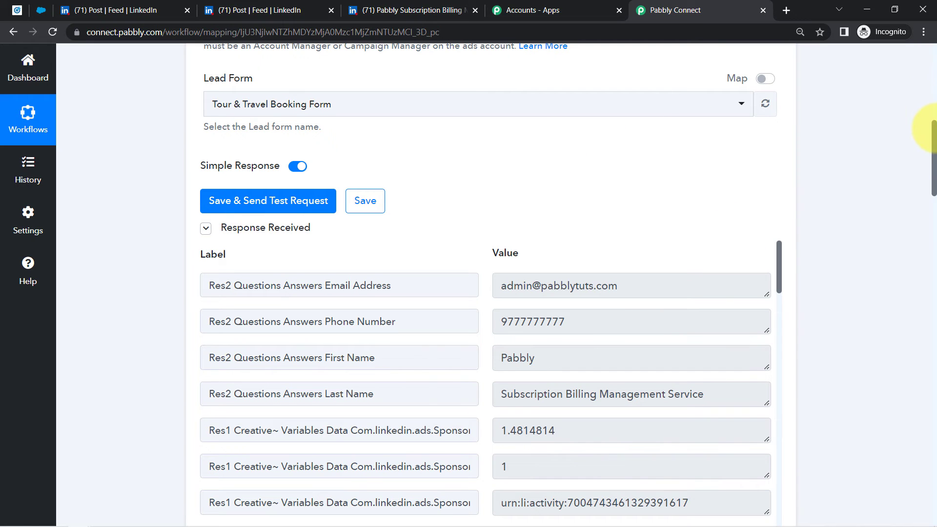
pyautogui.moveTo(933, 133); pyautogui.dragTo(931, 250)
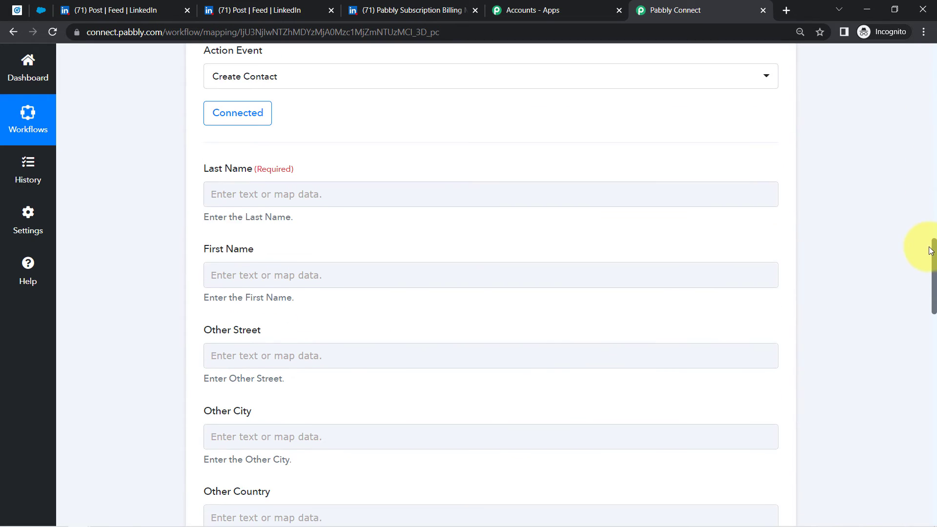
pyautogui.click(250, 203)
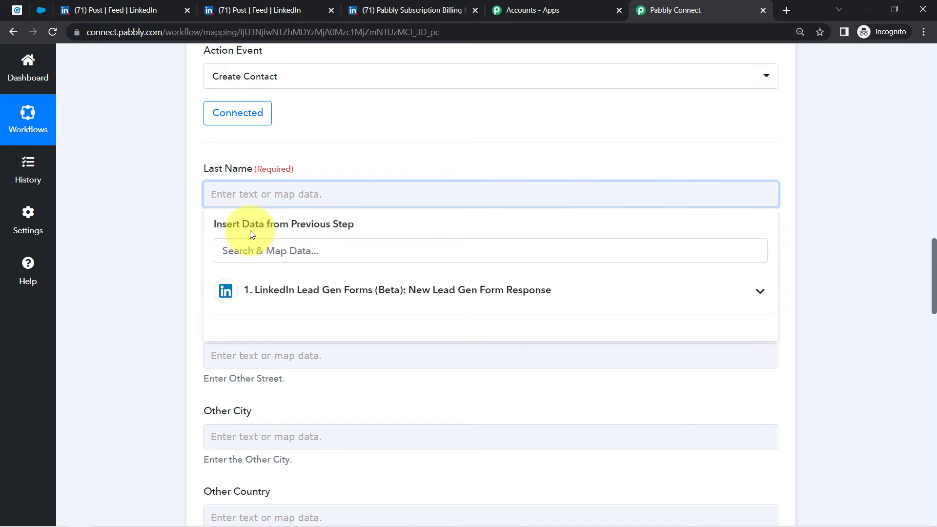
pyautogui.click(268, 291)
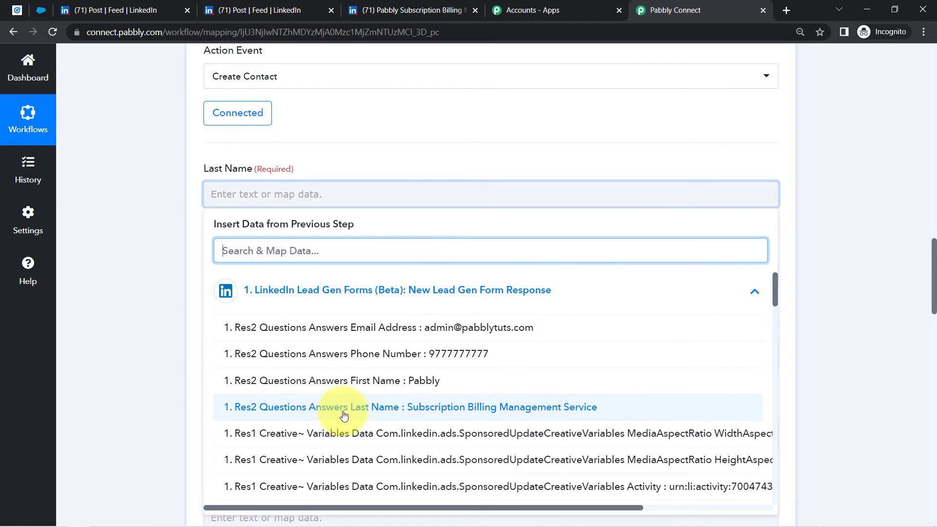
pyautogui.click(368, 412)
pyautogui.click(409, 181)
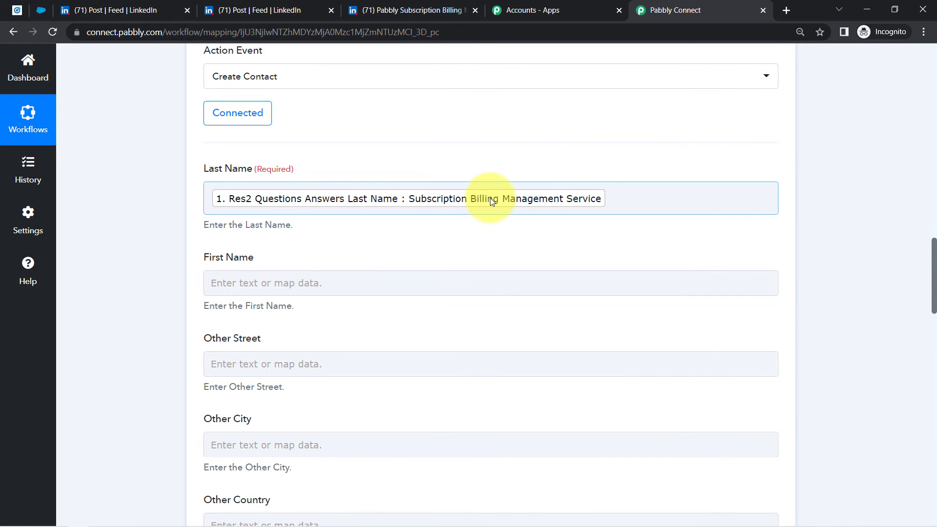
# Map the contact's First Name to the trigger's Res2 Questions Answers First Name
pyautogui.click(933, 246)
pyautogui.scroll(-3, 935, 251)
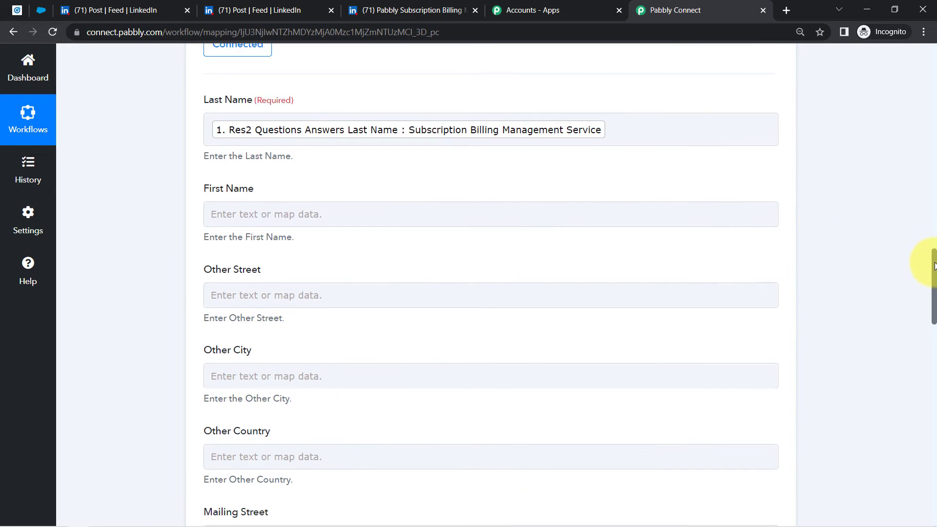
pyautogui.click(278, 162)
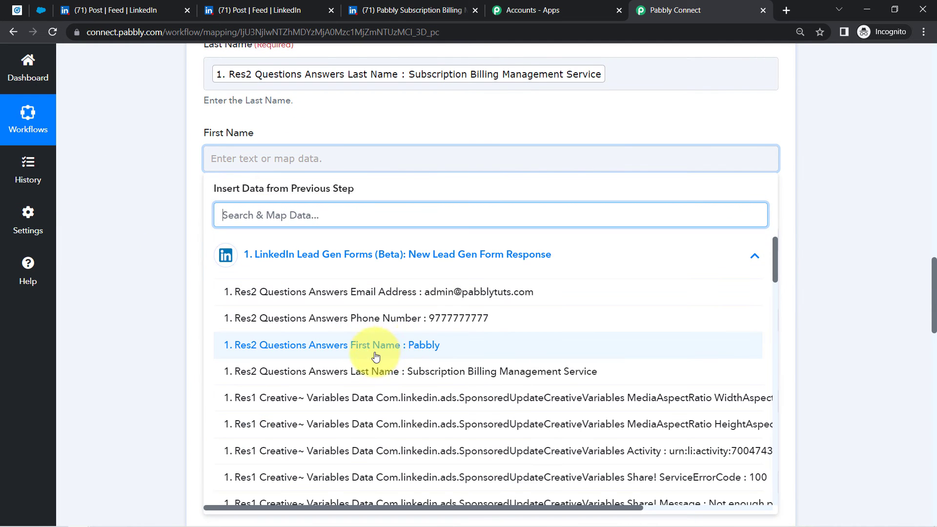
pyautogui.click(429, 350)
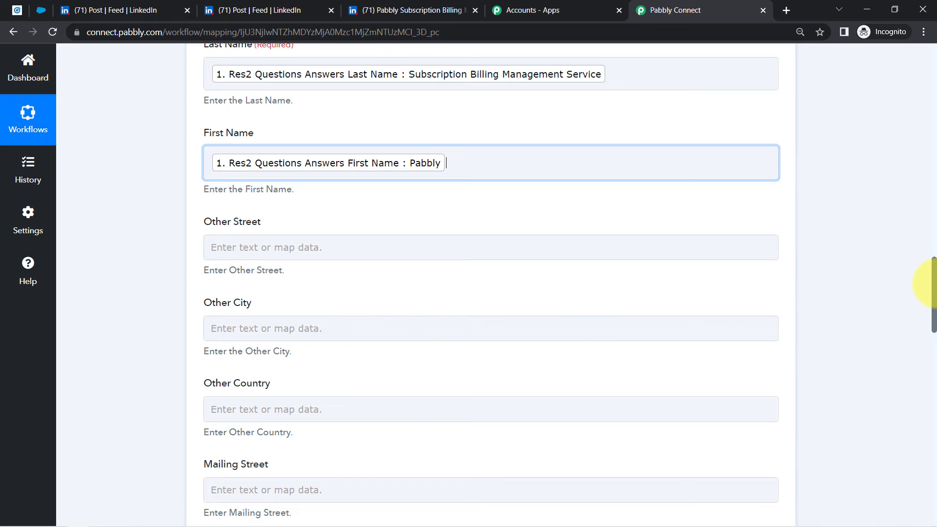
# Map Mobile Phone to the trigger's Phone Number answer and Email to its Email Address answer
pyautogui.moveTo(934, 268); pyautogui.dragTo(927, 377)
pyautogui.click(239, 152)
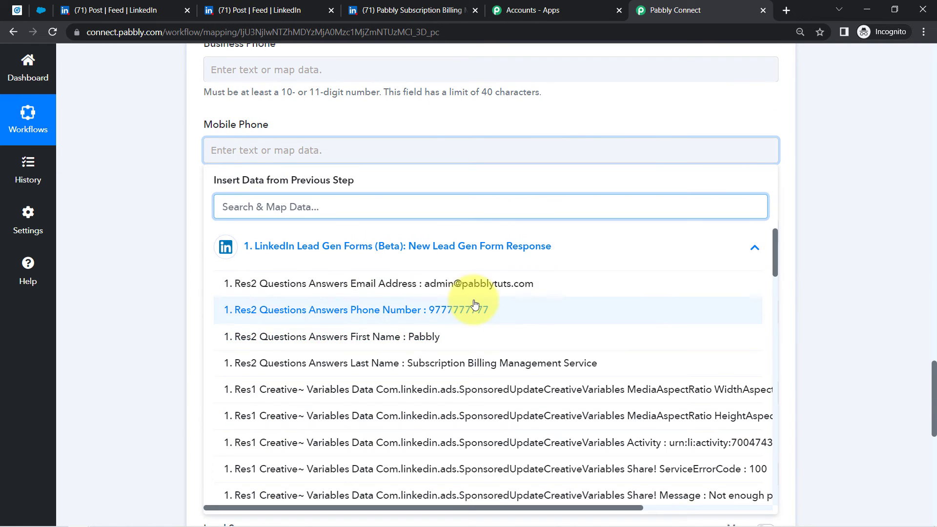
pyautogui.click(419, 310)
pyautogui.click(270, 240)
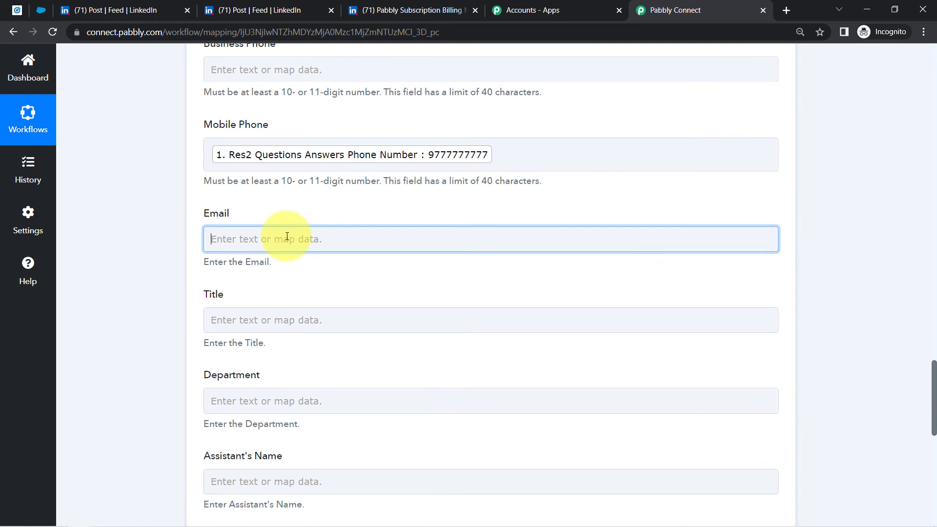
pyautogui.click(355, 338)
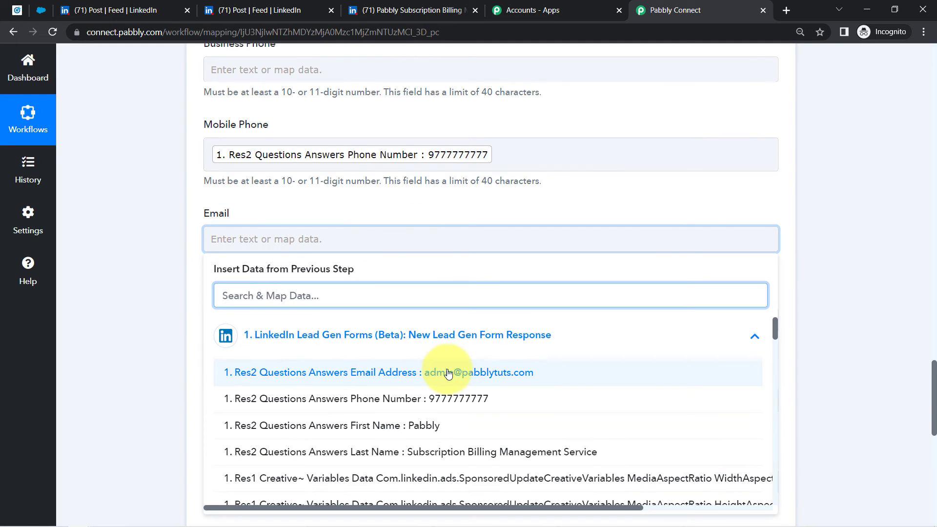
pyautogui.click(430, 314)
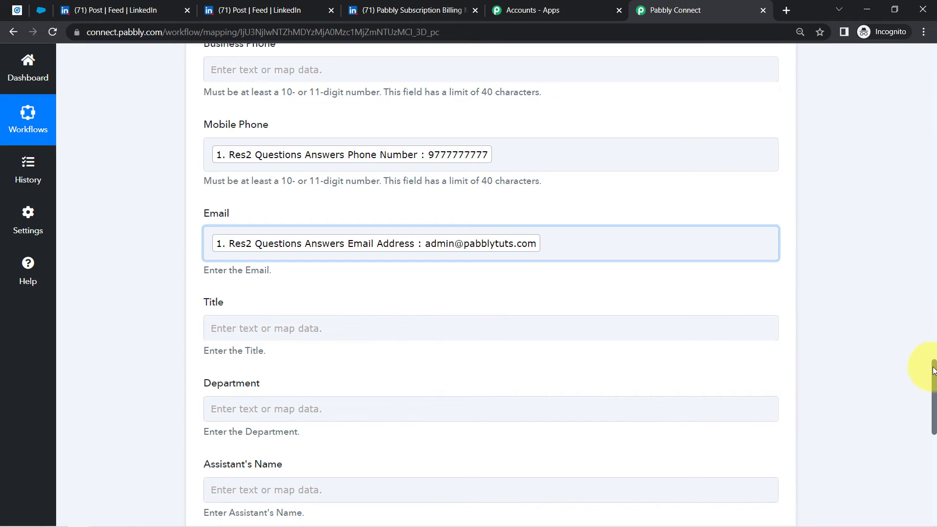
# Check the contacts in Salesforce, return to Pabbly Connect, and save the Create Contact action with a test request
pyautogui.moveTo(935, 372); pyautogui.dragTo(935, 453)
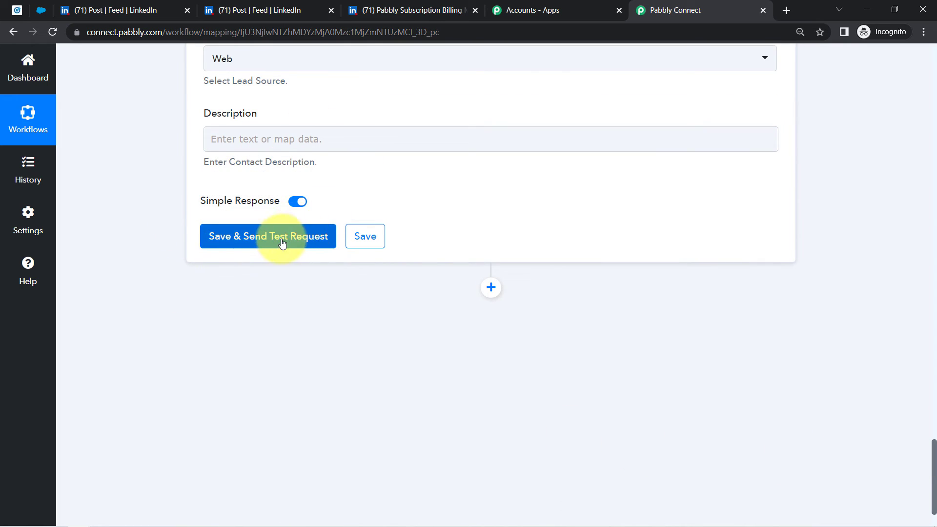
pyautogui.click(41, 10)
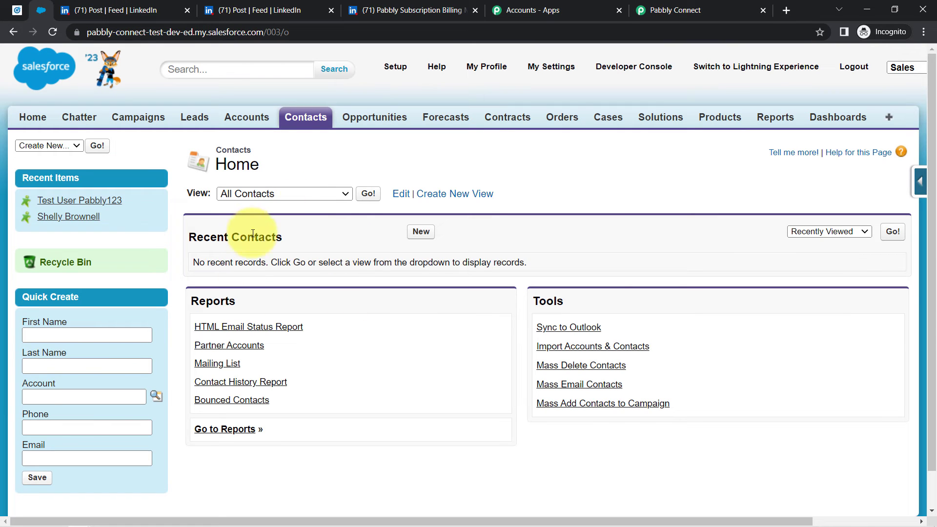
pyautogui.click(669, 10)
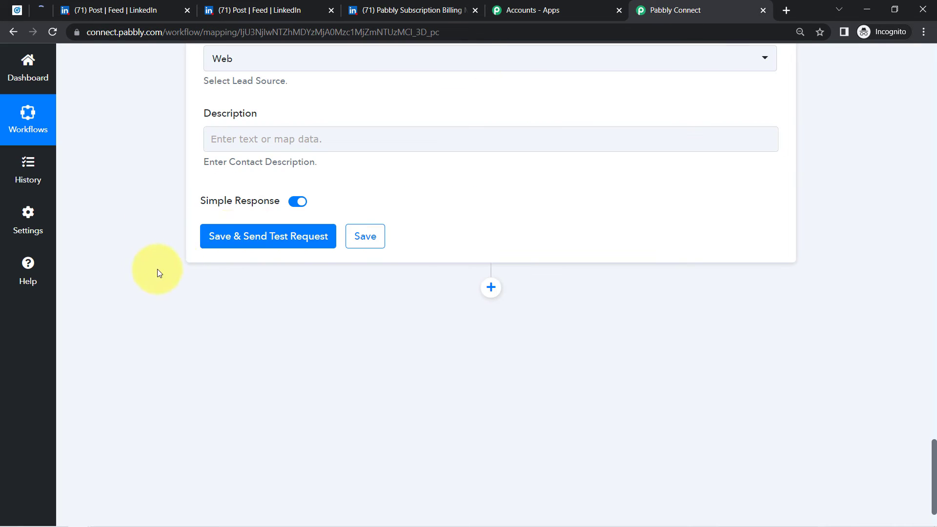
pyautogui.click(244, 239)
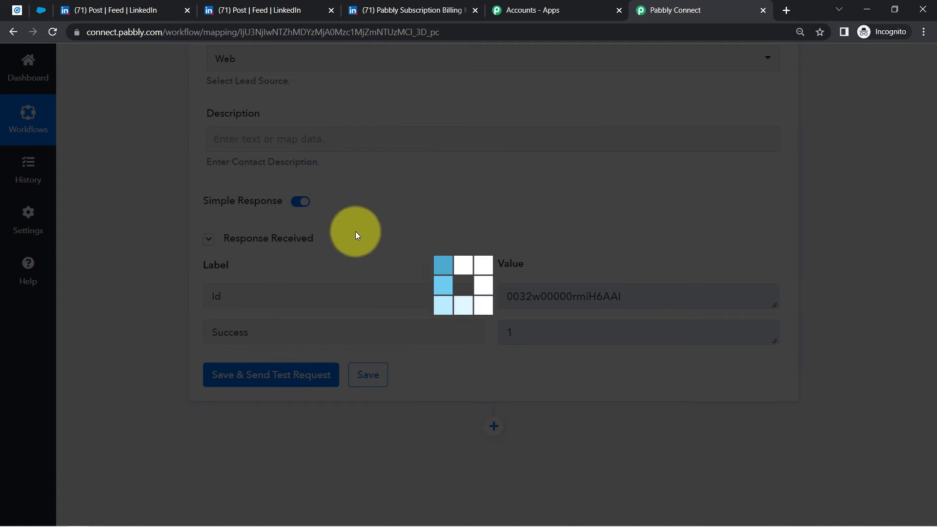
# Switch to Salesforce, refresh the contacts, and examine the new contact's mobile, email and last modified details
pyautogui.click(41, 11)
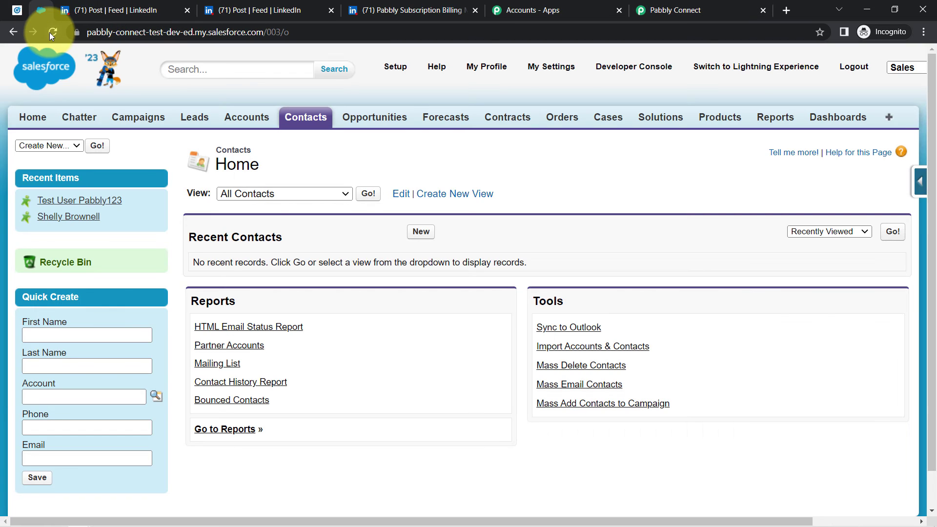
pyautogui.click(53, 33)
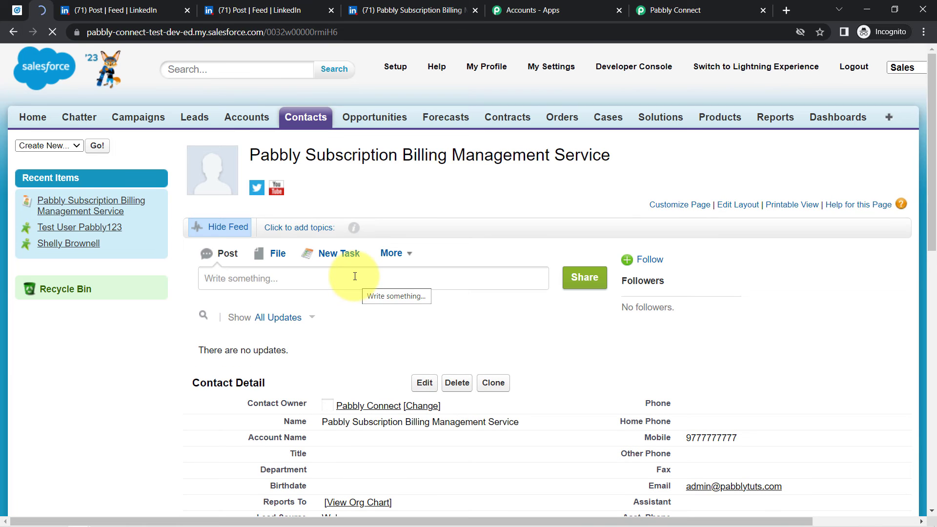
pyautogui.moveTo(933, 234); pyautogui.dragTo(932, 320)
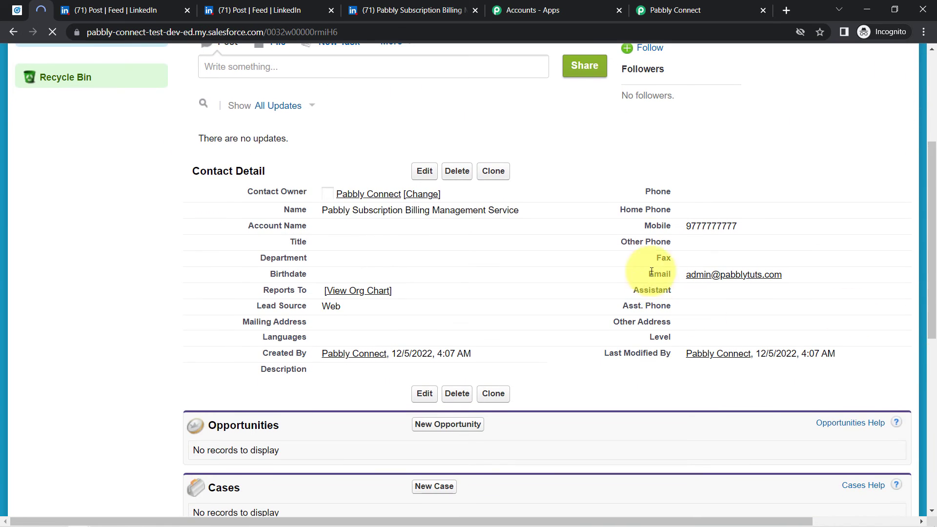
pyautogui.doubleClick(694, 252)
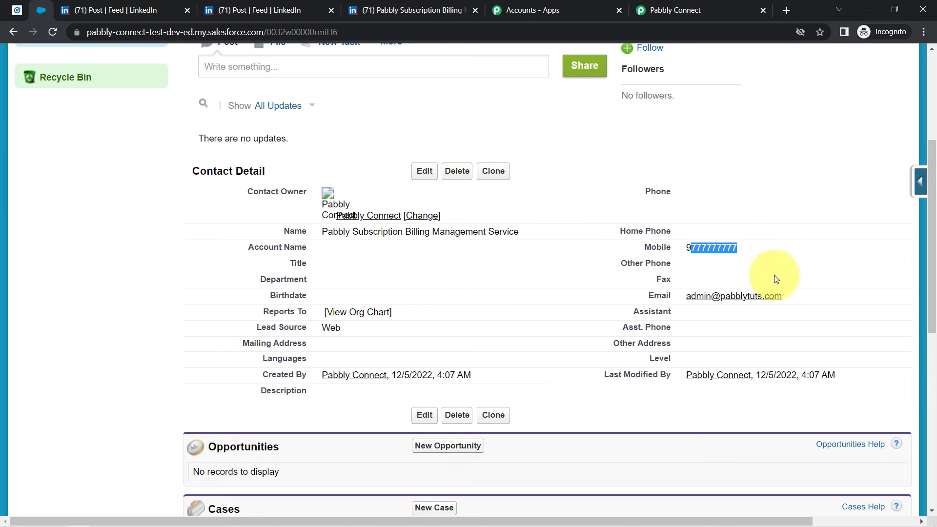
pyautogui.moveTo(806, 310); pyautogui.dragTo(709, 308)
pyautogui.click(709, 309)
pyautogui.moveTo(781, 375); pyautogui.dragTo(837, 376)
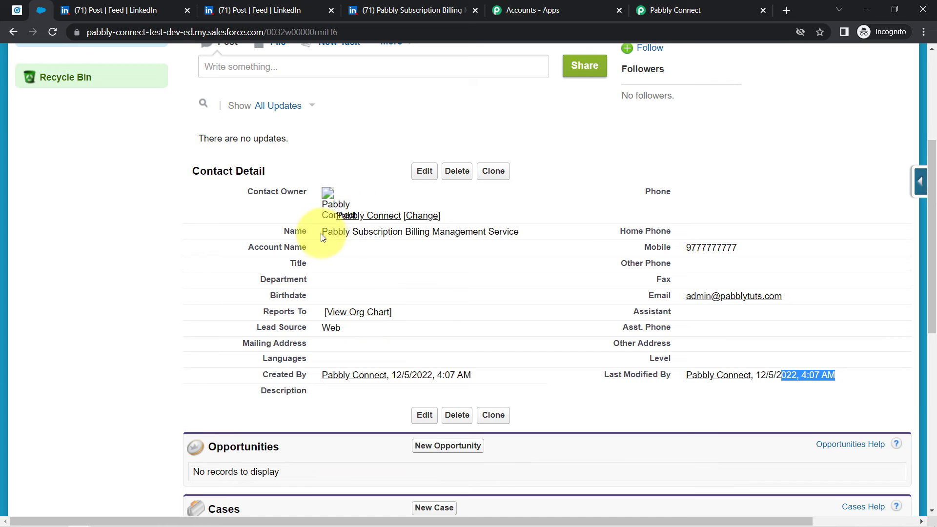
# Check the new Salesforce contact's name, then view the LinkedIn travel ad post and the ads list in Campaign Manager
pyautogui.moveTo(347, 232); pyautogui.dragTo(526, 236)
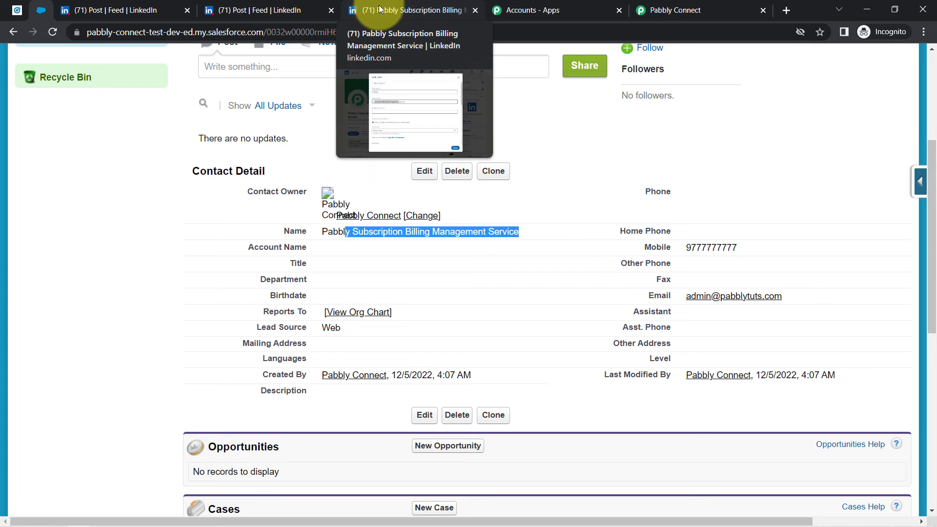
pyautogui.click(264, 10)
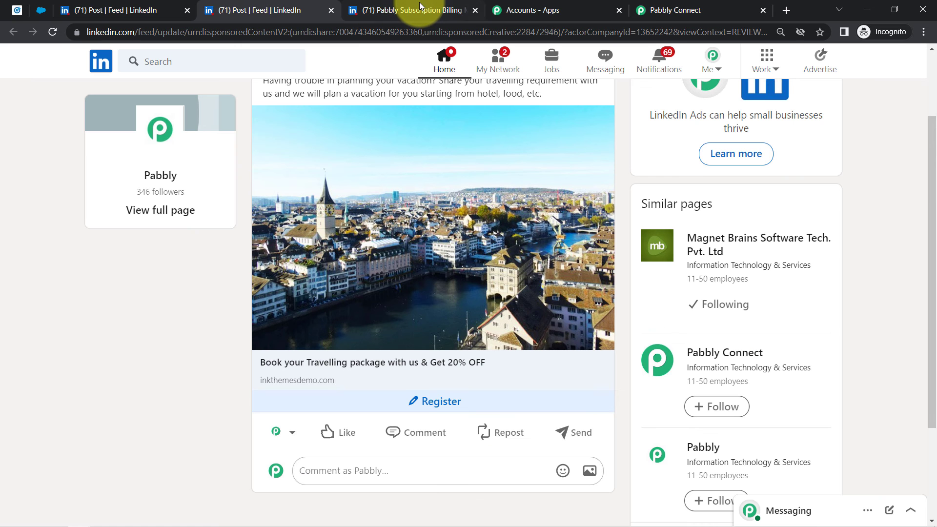
pyautogui.click(17, 10)
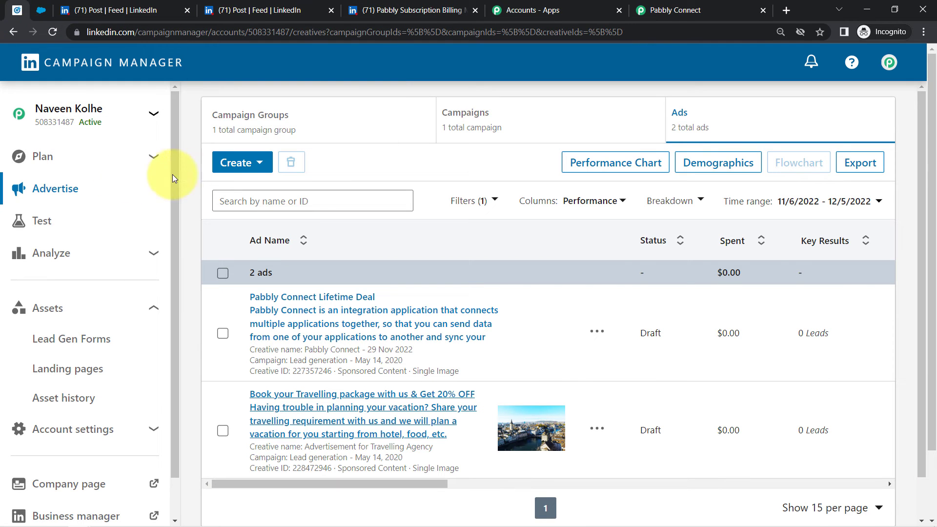
# Return to Pabbly Connect and collapse the LinkedIn trigger and Salesforce action to review the workflow overview and trigger interval
pyautogui.click(656, 5)
pyautogui.moveTo(934, 442); pyautogui.dragTo(911, 59)
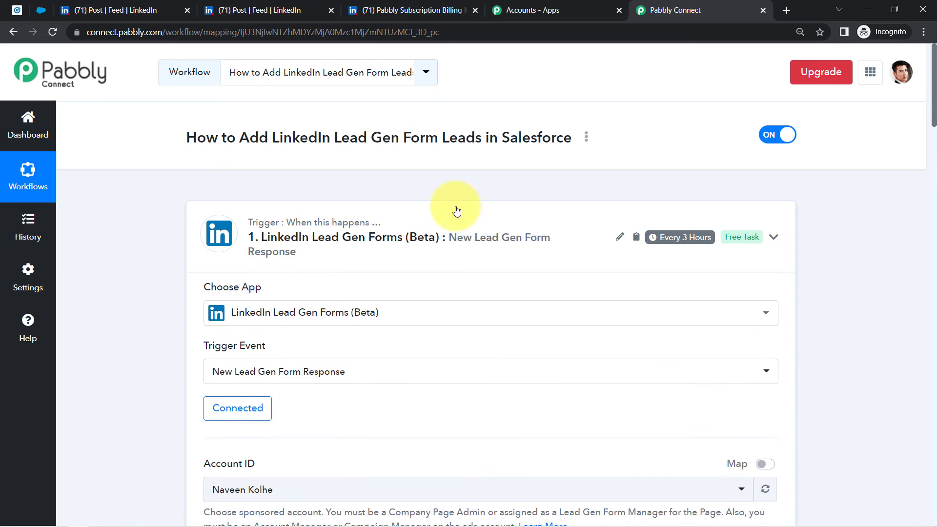
pyautogui.click(464, 206)
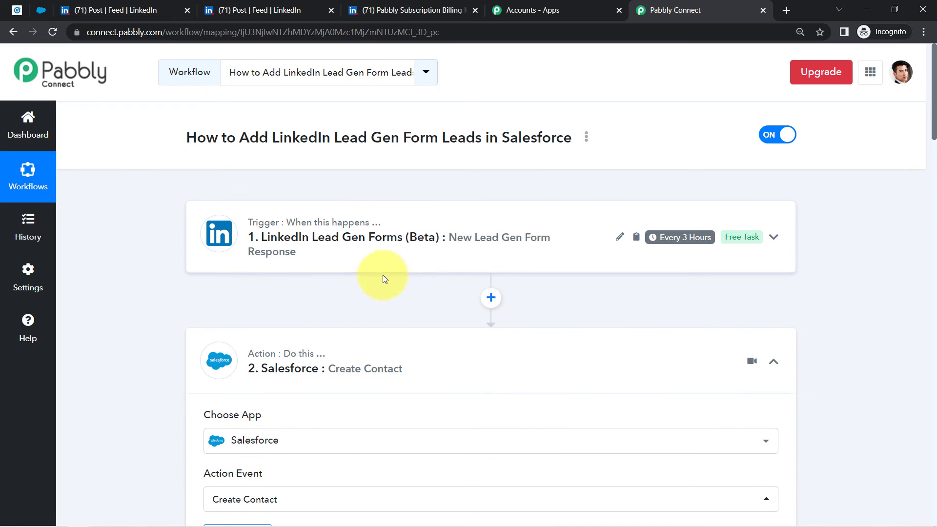
pyautogui.click(337, 363)
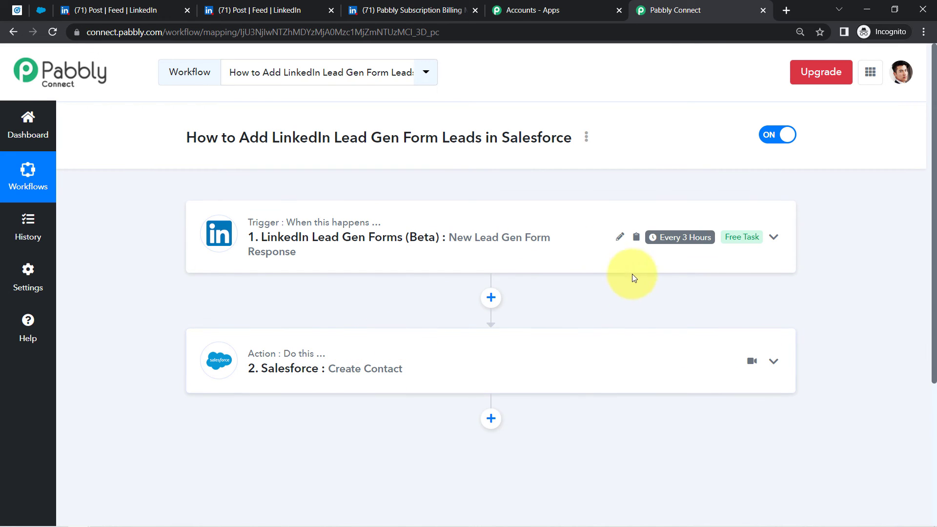
pyautogui.moveTo(679, 236)
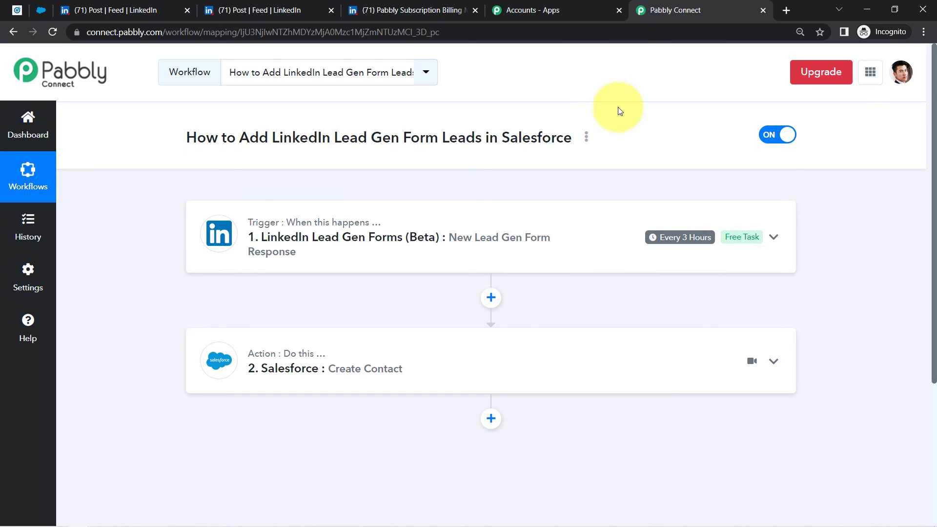
# Generate the workflow's share link, copy it, and close the sharing dialog
pyautogui.click(588, 139)
pyautogui.click(508, 203)
pyautogui.click(433, 292)
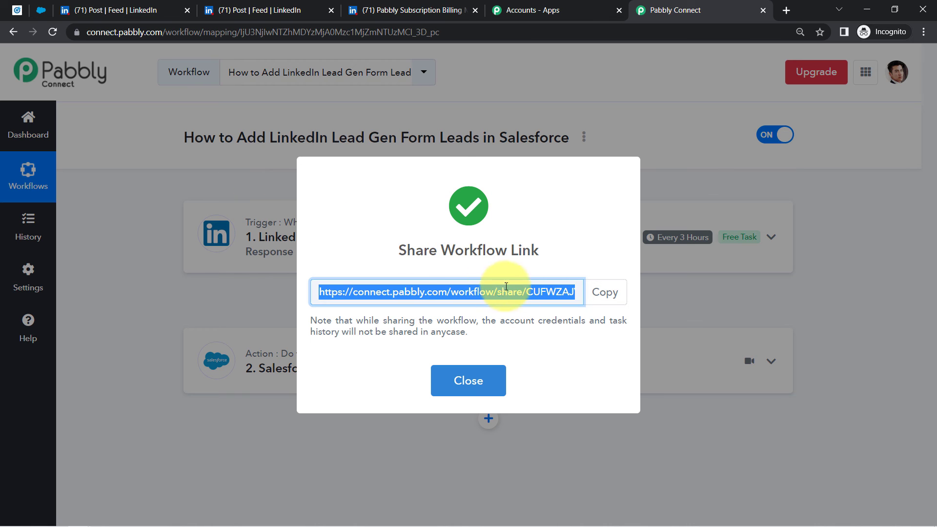
pyautogui.click(605, 293)
pyautogui.click(476, 380)
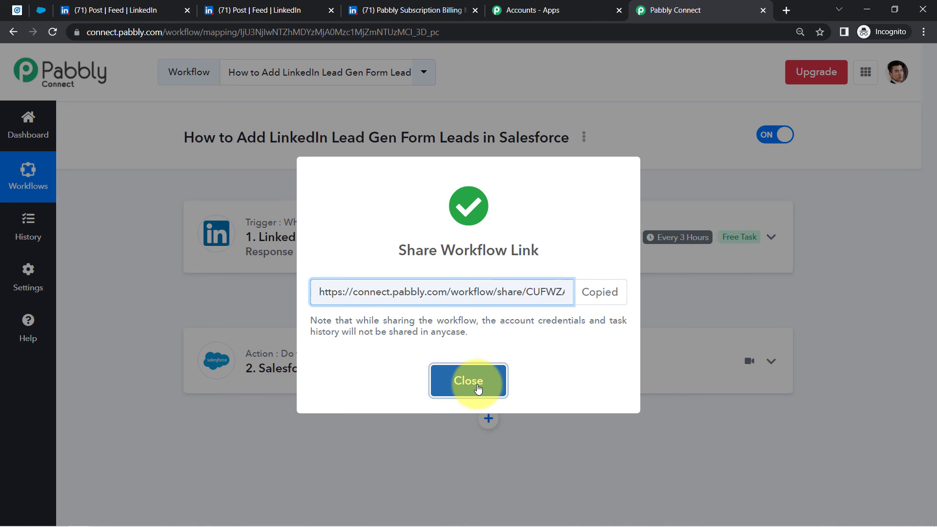
# Expand the Salesforce Create Contact action and review its mapped name, mobile phone and email fields
pyautogui.click(430, 371)
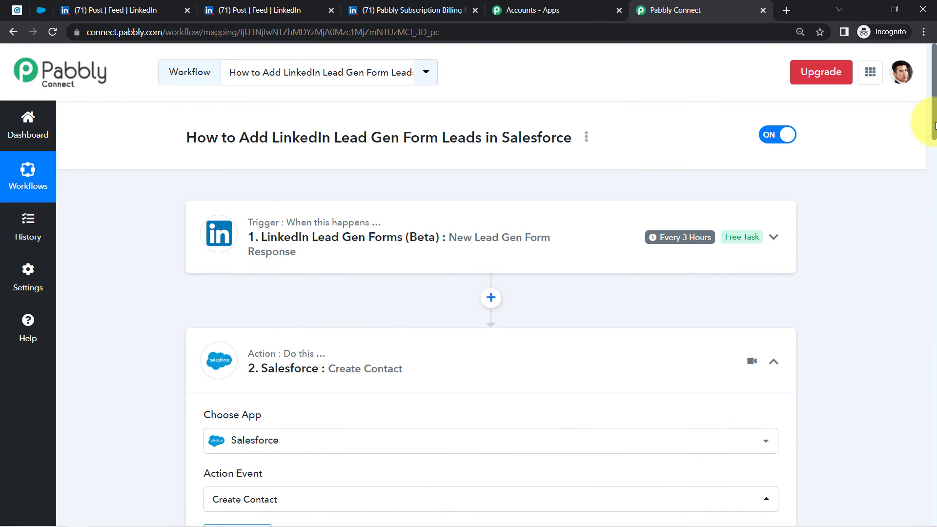
pyautogui.scroll(-7, 927, 210)
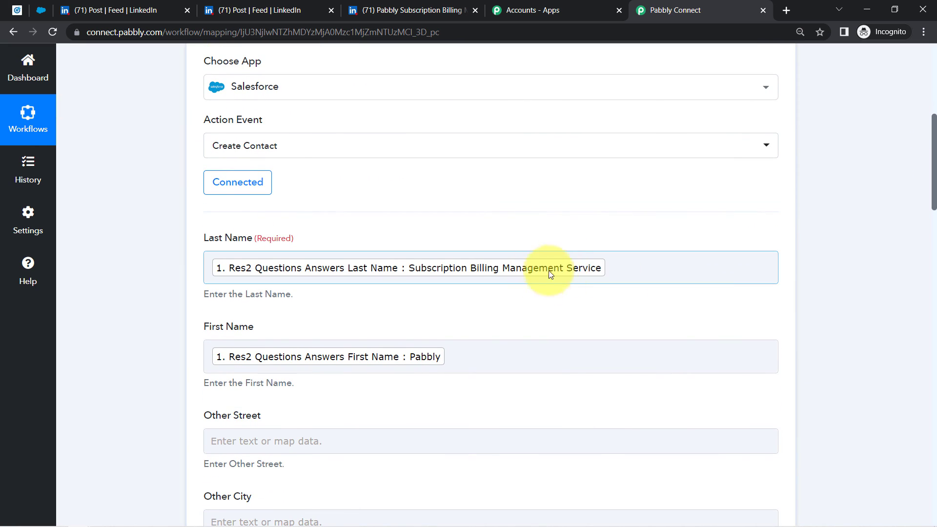
pyautogui.moveTo(928, 148); pyautogui.dragTo(926, 318)
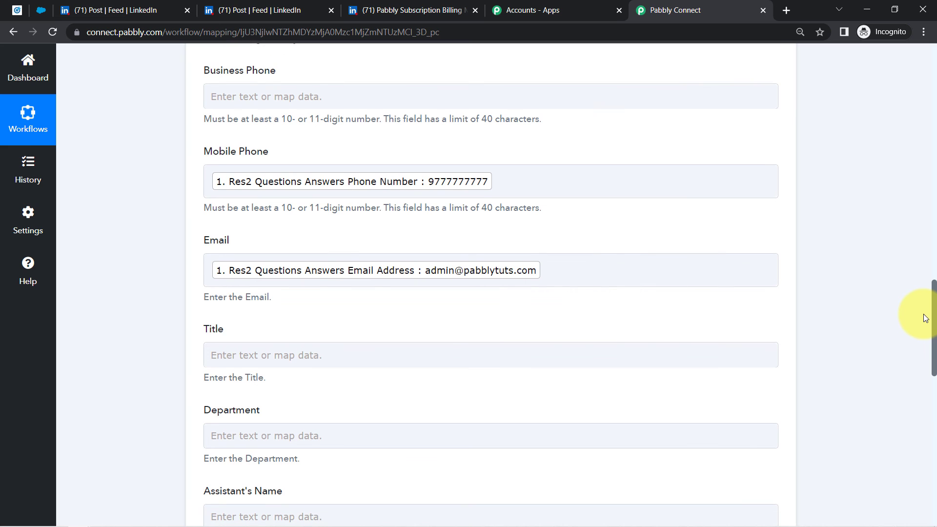